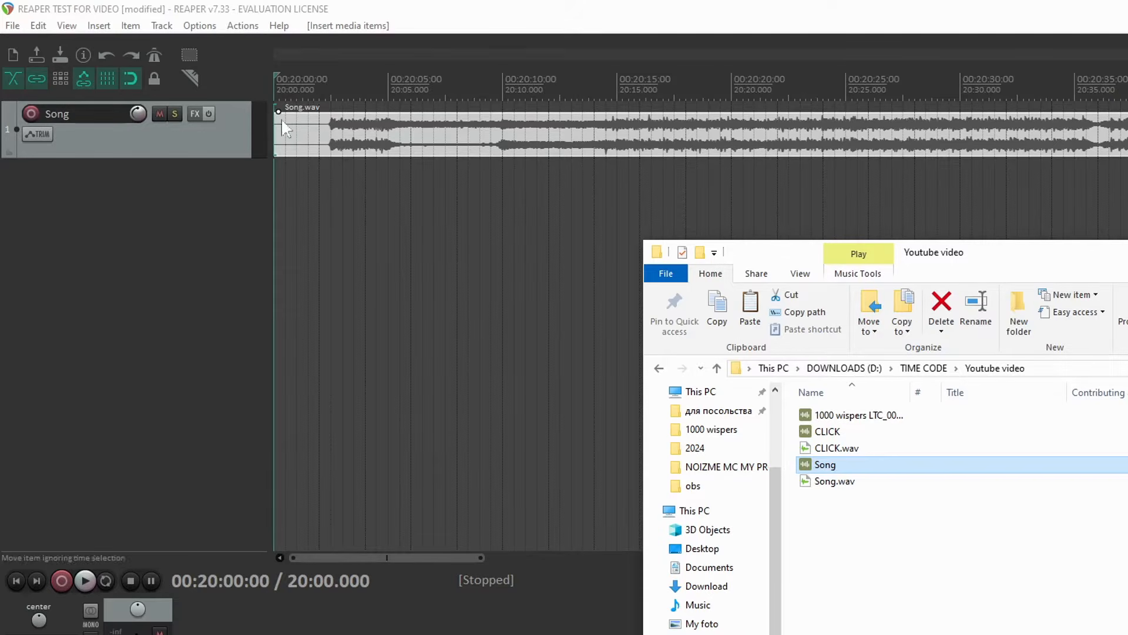
# Place the CLICK audio file on its own track under Song at 00:20:00:00 and insert two empty tracks below it
pyautogui.click(829, 433)
pyautogui.moveTo(829, 437); pyautogui.dragTo(276, 168)
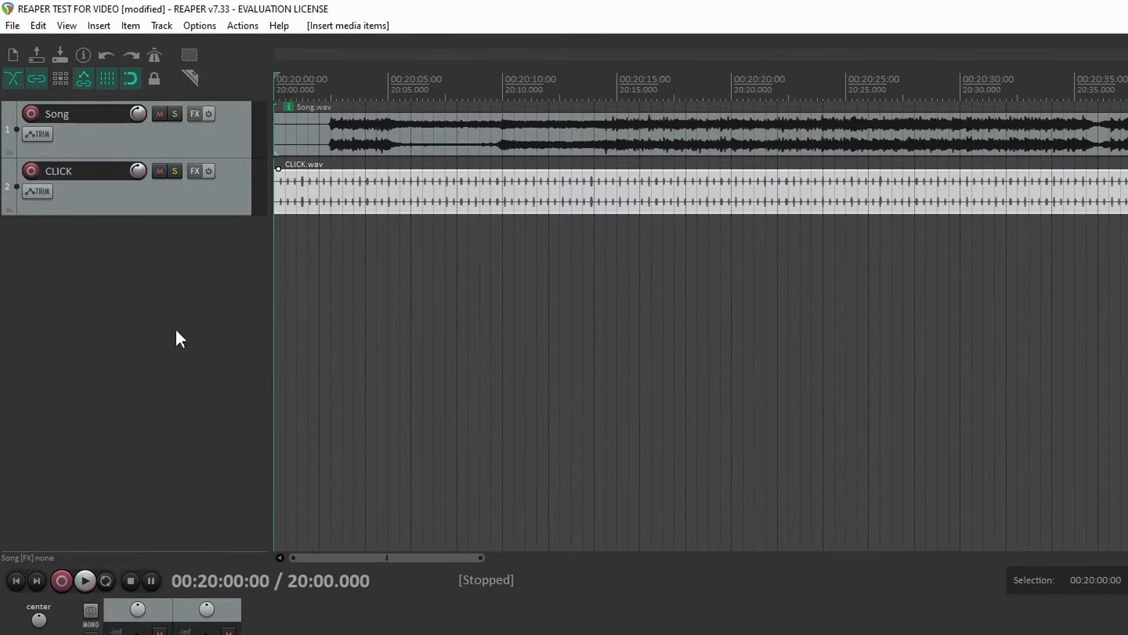
pyautogui.rightClick(116, 296)
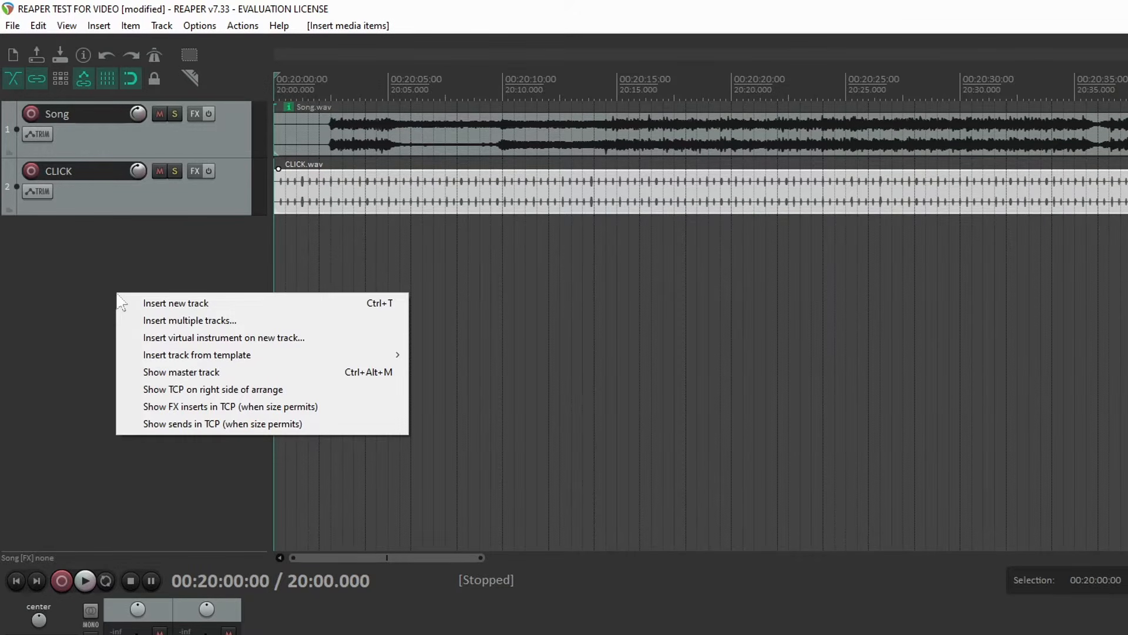
pyautogui.click(162, 303)
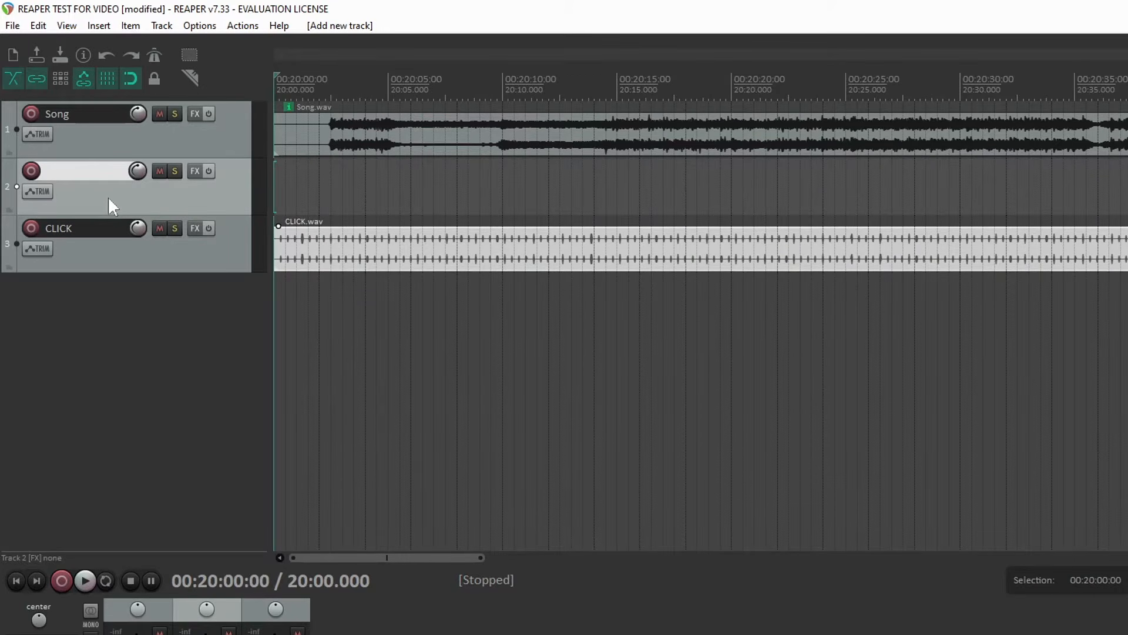
pyautogui.moveTo(109, 203); pyautogui.dragTo(102, 269)
pyautogui.rightClick(105, 293)
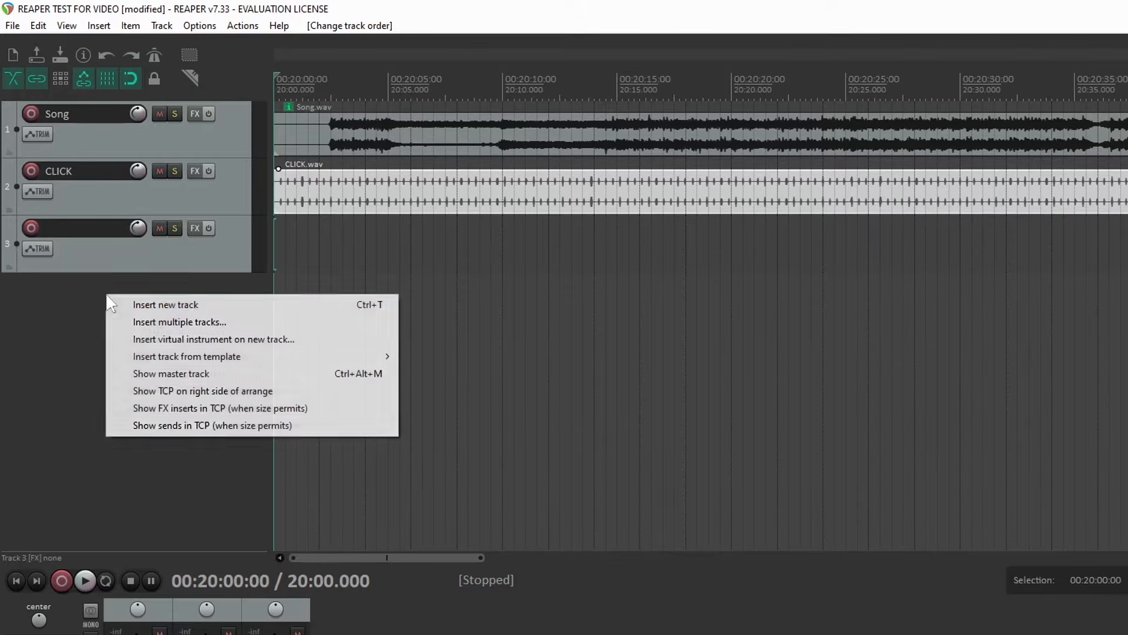
pyautogui.click(127, 306)
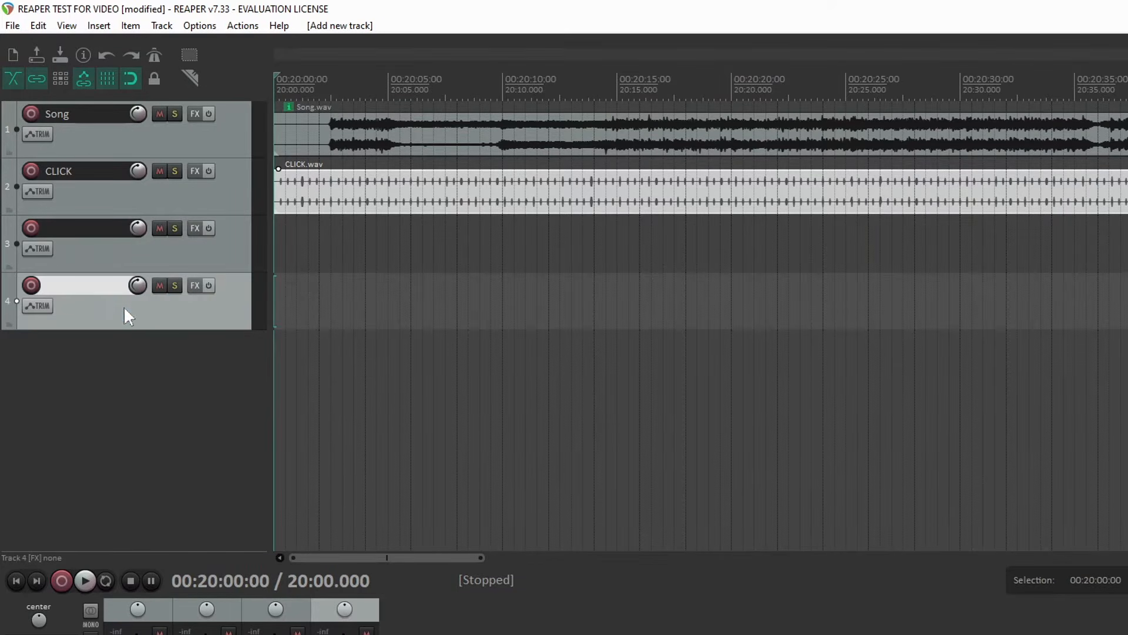
pyautogui.click(142, 359)
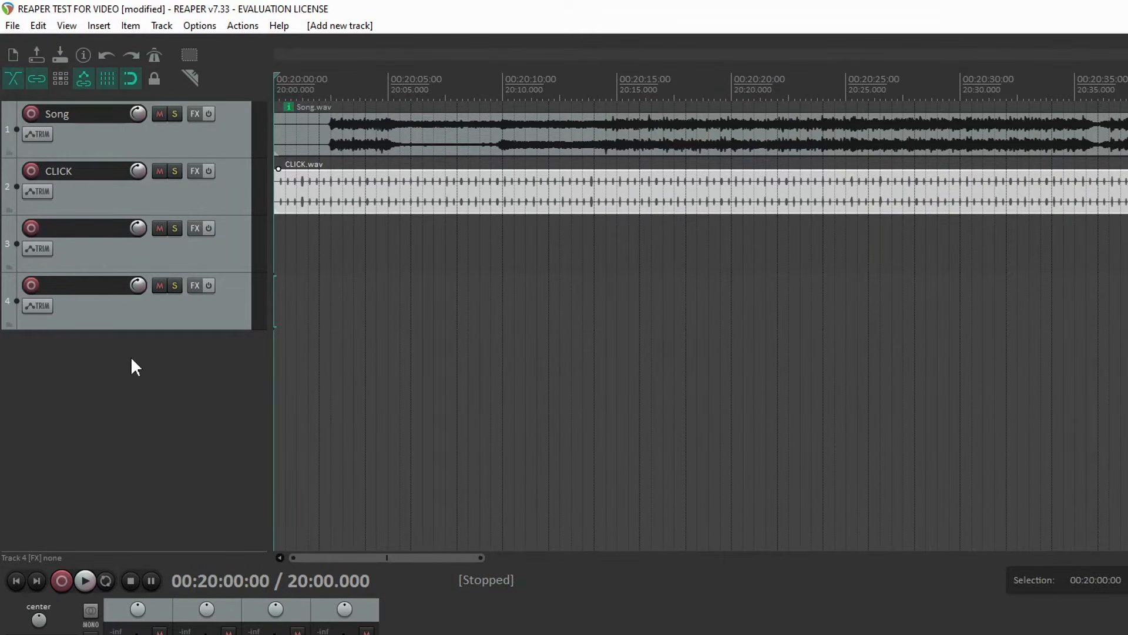
# Name the two empty tracks MIDI TC and LTC TC, in that order
pyautogui.doubleClick(83, 223)
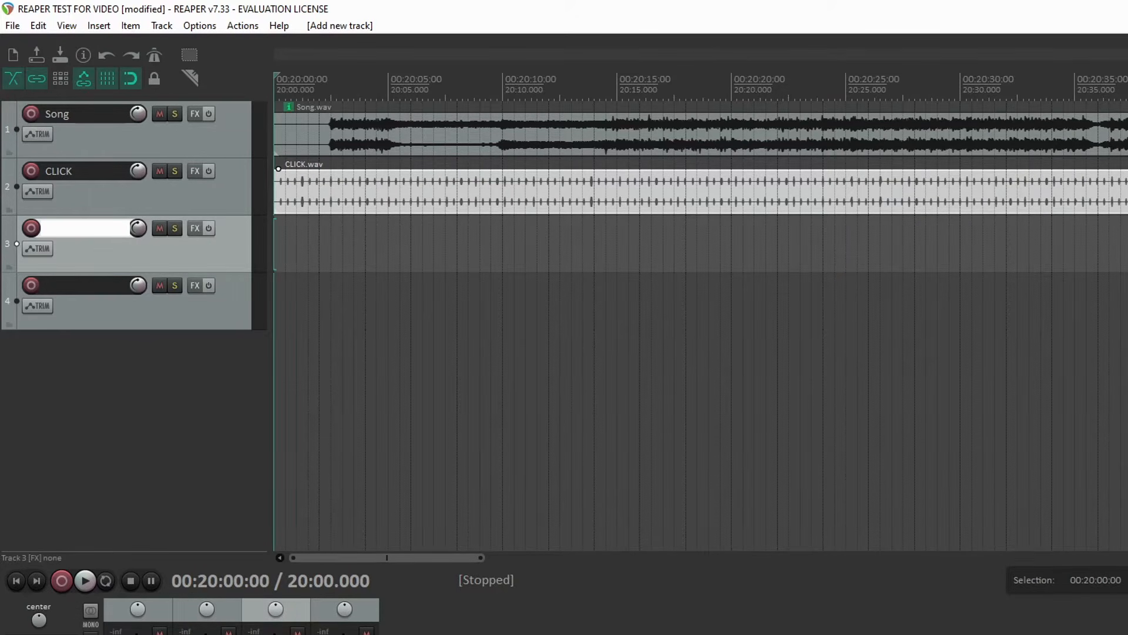
pyautogui.write('MIDI TC')
pyautogui.click(75, 341)
pyautogui.click(73, 294)
pyautogui.doubleClick(76, 286)
pyautogui.write('LTC')
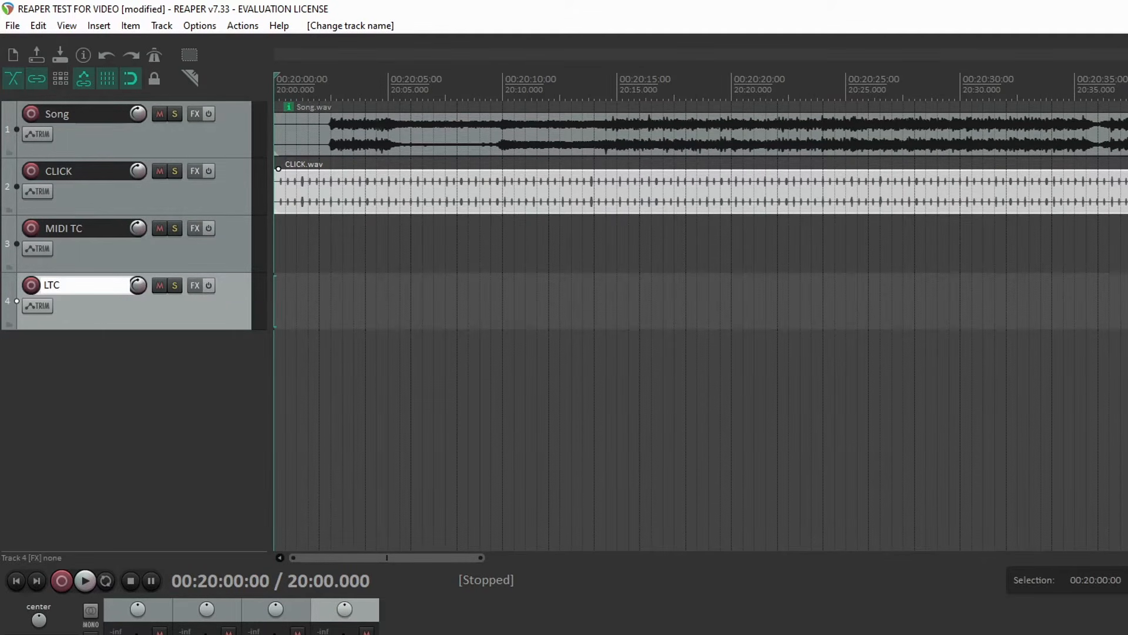
pyautogui.write(' TC')
pyautogui.click(308, 181)
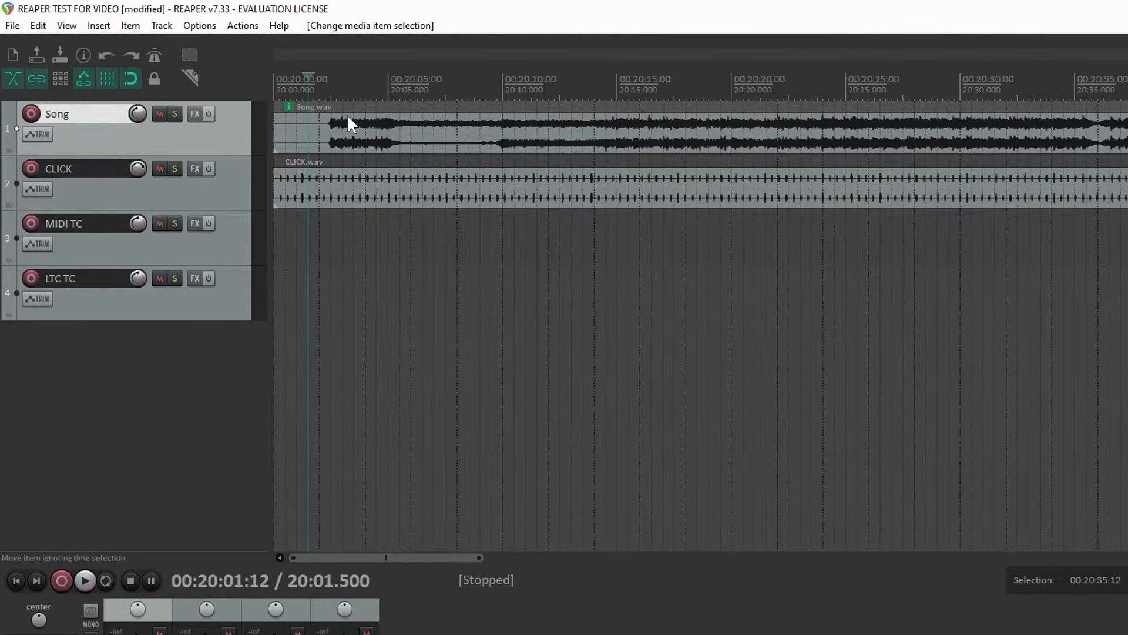
# Examine how the start of the Song waveform lines up with the CLICK beats, marking it with the edit cursor at 00:20:02:12
pyautogui.scroll(2, 326, 117)
pyautogui.scroll(8, 327, 118)
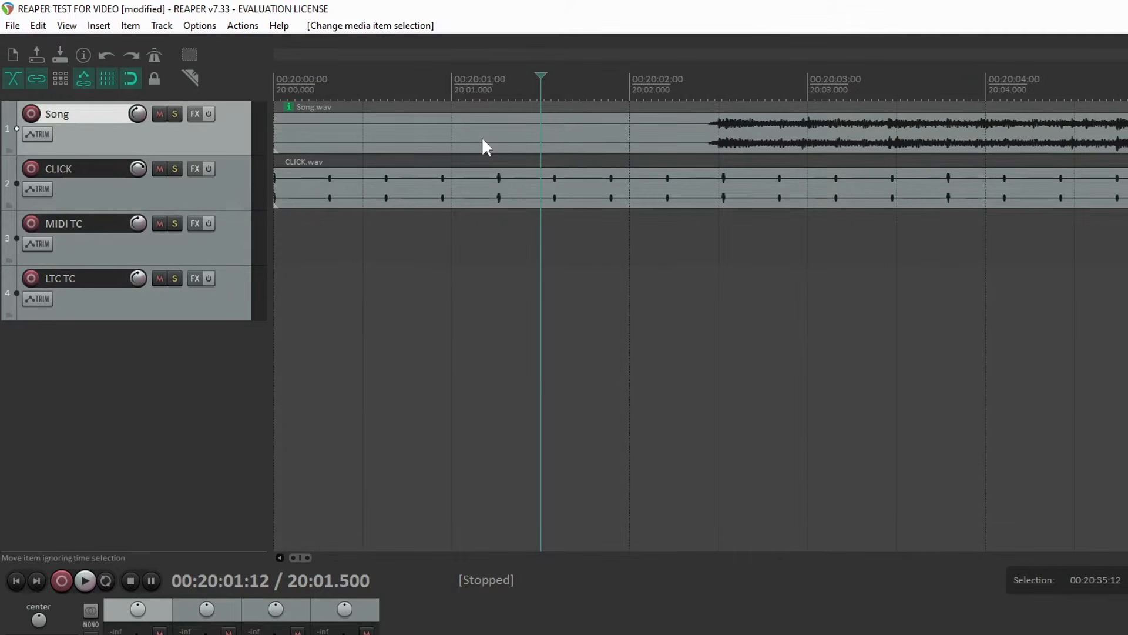
pyautogui.scroll(-2, 482, 136)
pyautogui.scroll(4, 482, 137)
pyautogui.scroll(-2, 485, 138)
pyautogui.click(719, 77)
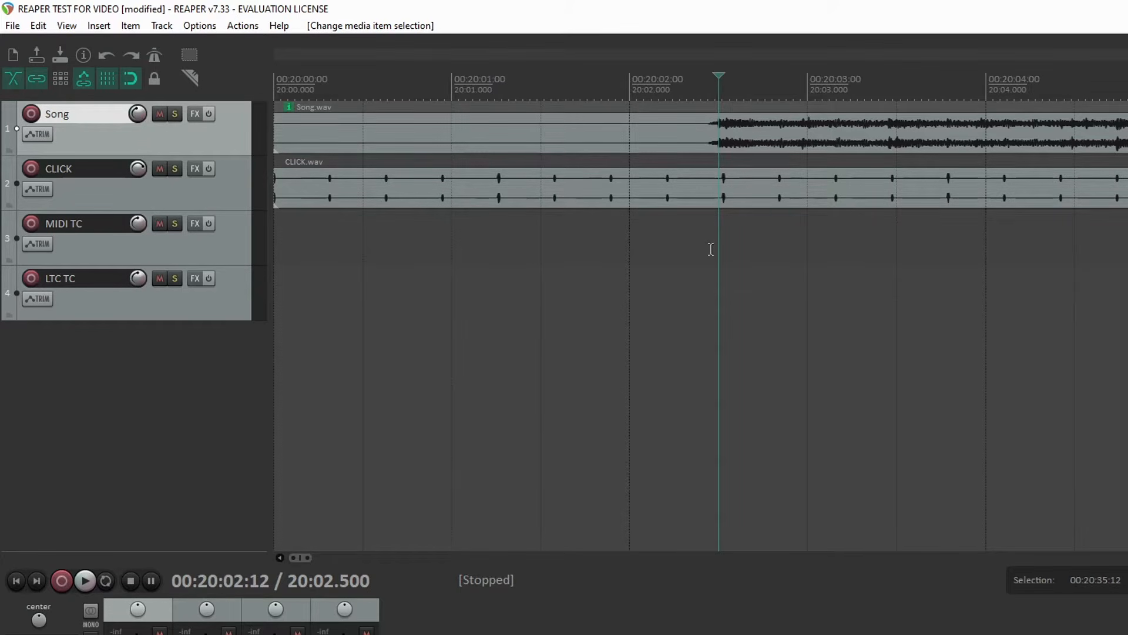
pyautogui.scroll(-2, 622, 214)
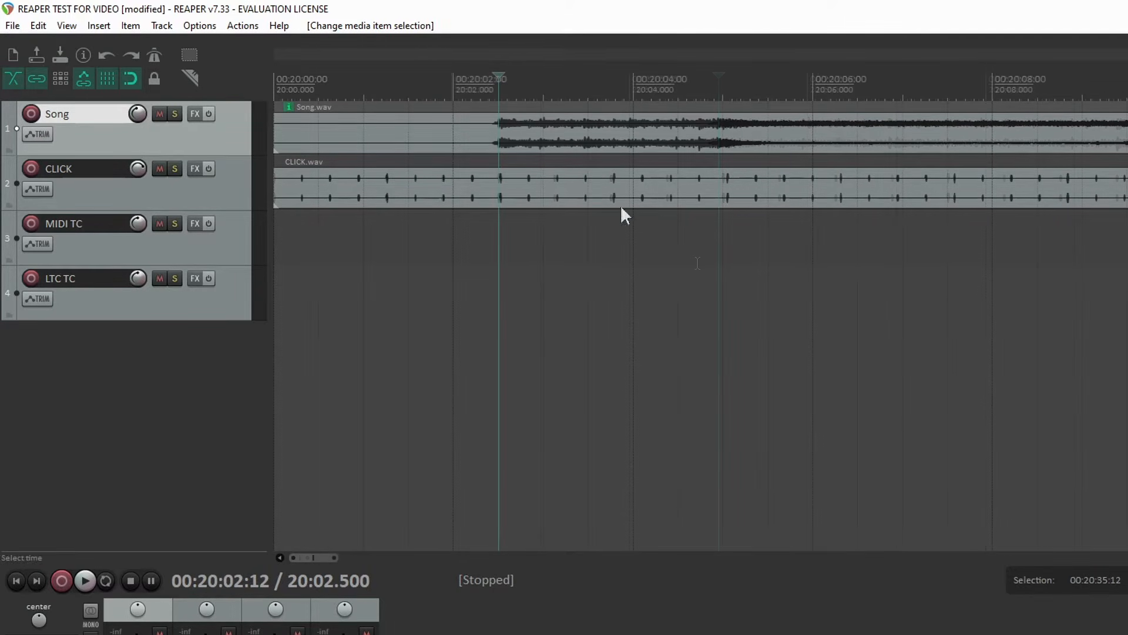
pyautogui.scroll(-1, 475, 200)
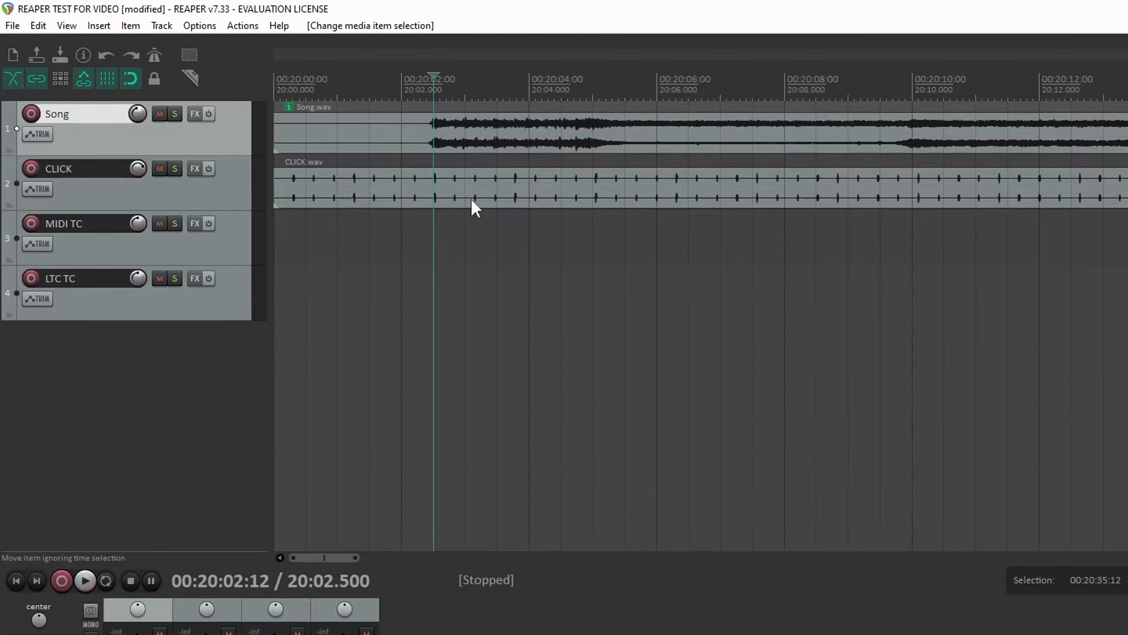
pyautogui.moveTo(447, 182); pyautogui.dragTo(483, 183)
pyautogui.moveTo(484, 141); pyautogui.dragTo(588, 134)
pyautogui.moveTo(501, 188); pyautogui.dragTo(474, 199)
pyautogui.moveTo(469, 136); pyautogui.dragTo(361, 131)
pyautogui.click(361, 283)
pyautogui.click(365, 138)
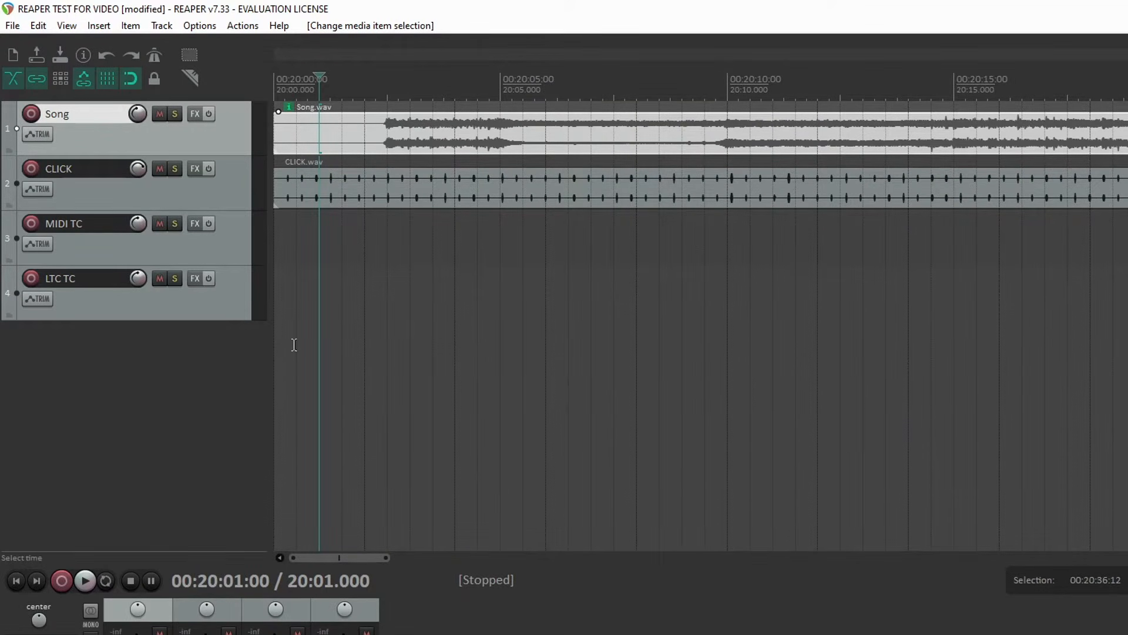
# Delete the CLICK track
pyautogui.click(210, 195)
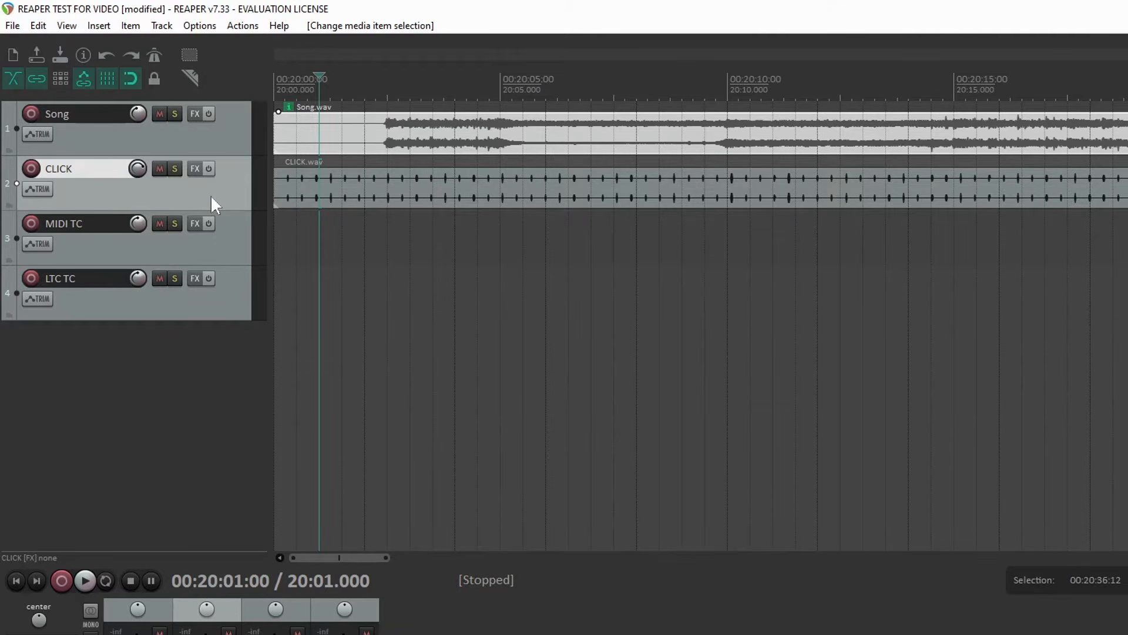
pyautogui.press('Delete')
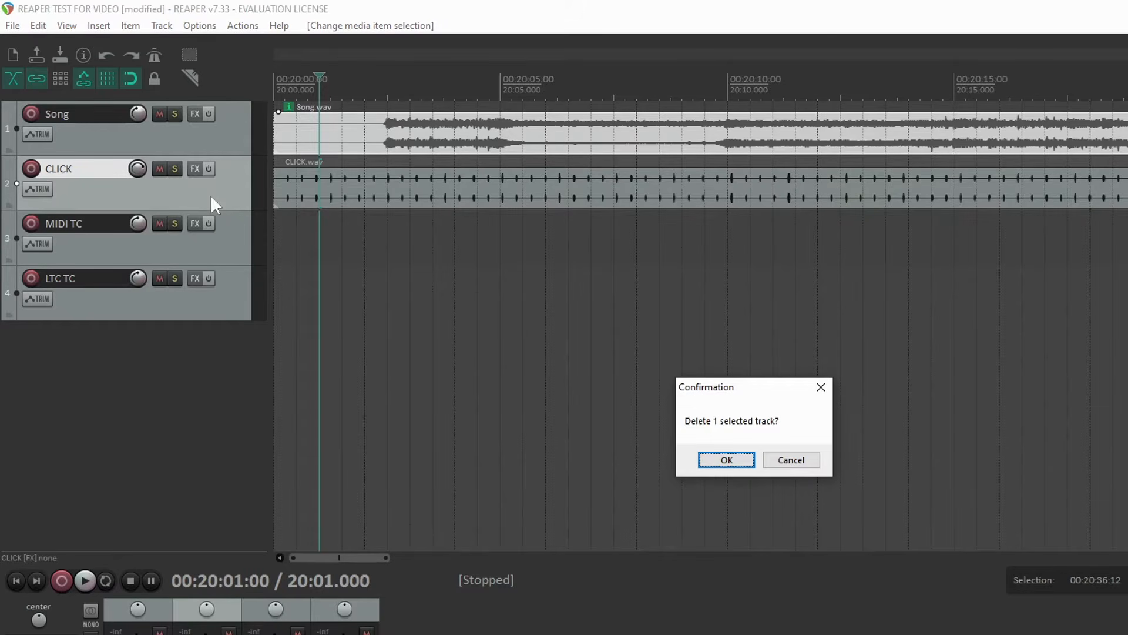
pyautogui.click(727, 459)
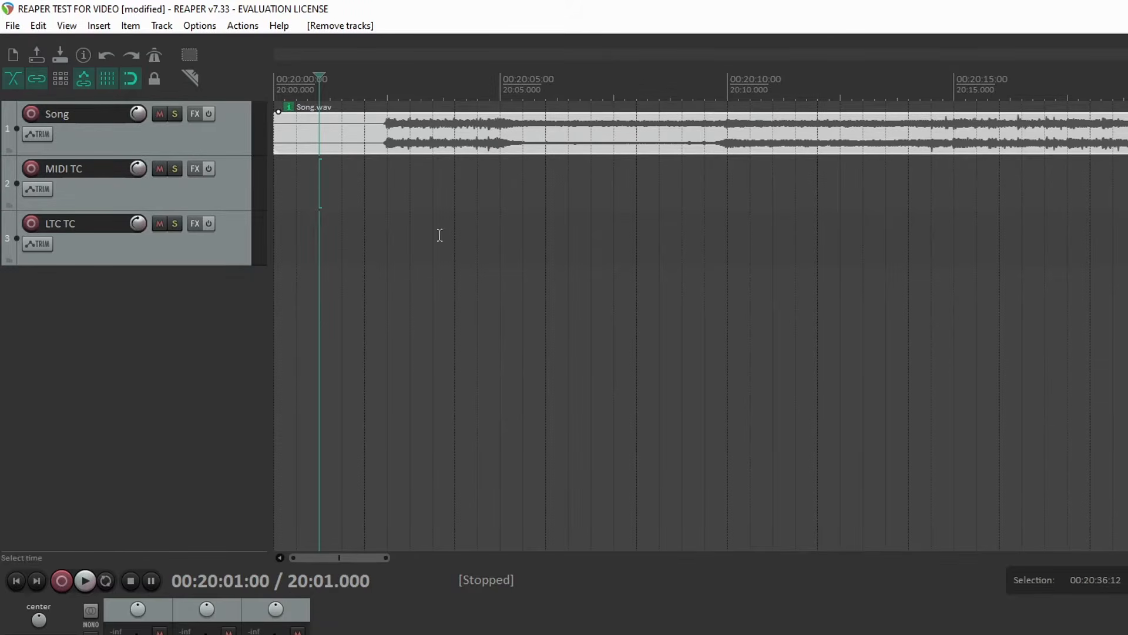
# Trim most of the silence from the start of the Song item and move the item to 00:20:00:00
pyautogui.click(372, 143)
pyautogui.moveTo(305, 125); pyautogui.dragTo(455, 134)
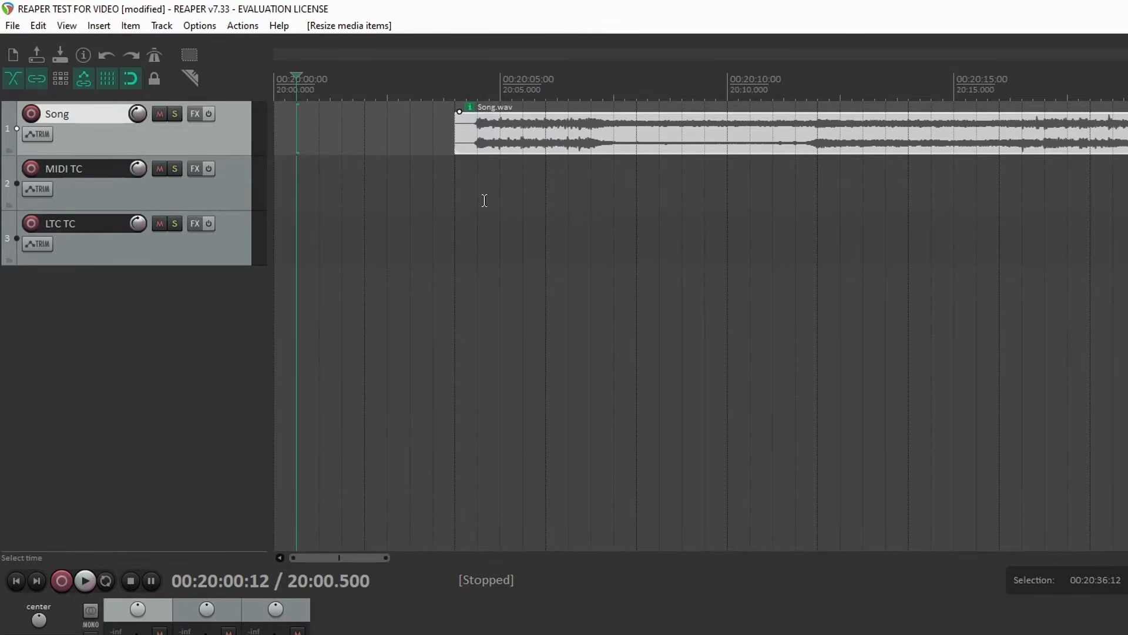
pyautogui.click(546, 147)
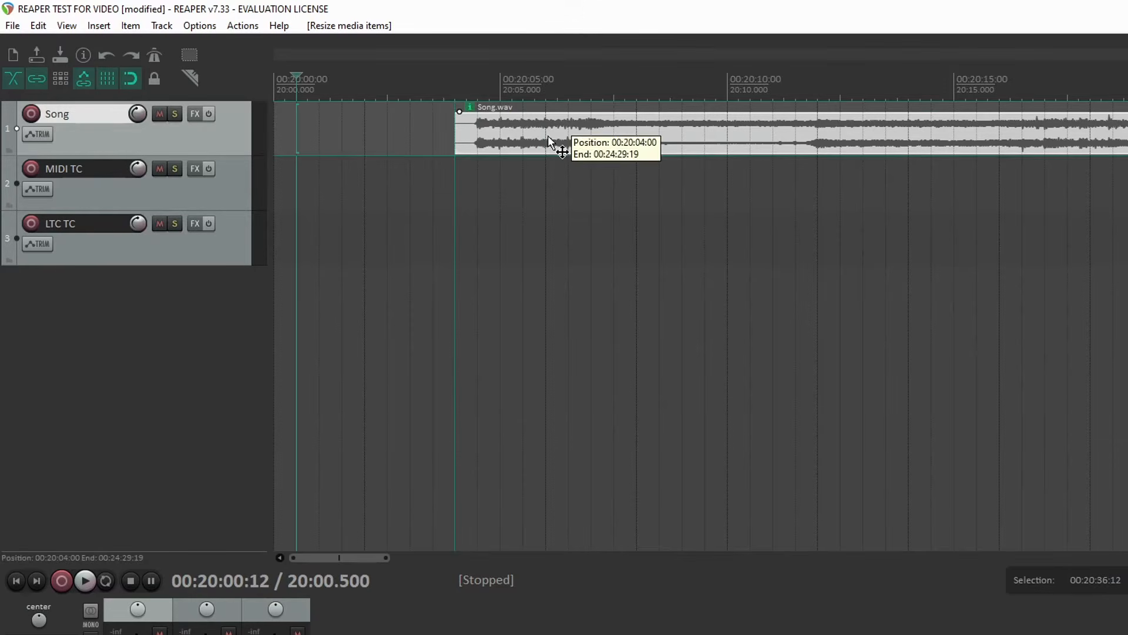
pyautogui.moveTo(591, 136); pyautogui.dragTo(409, 142)
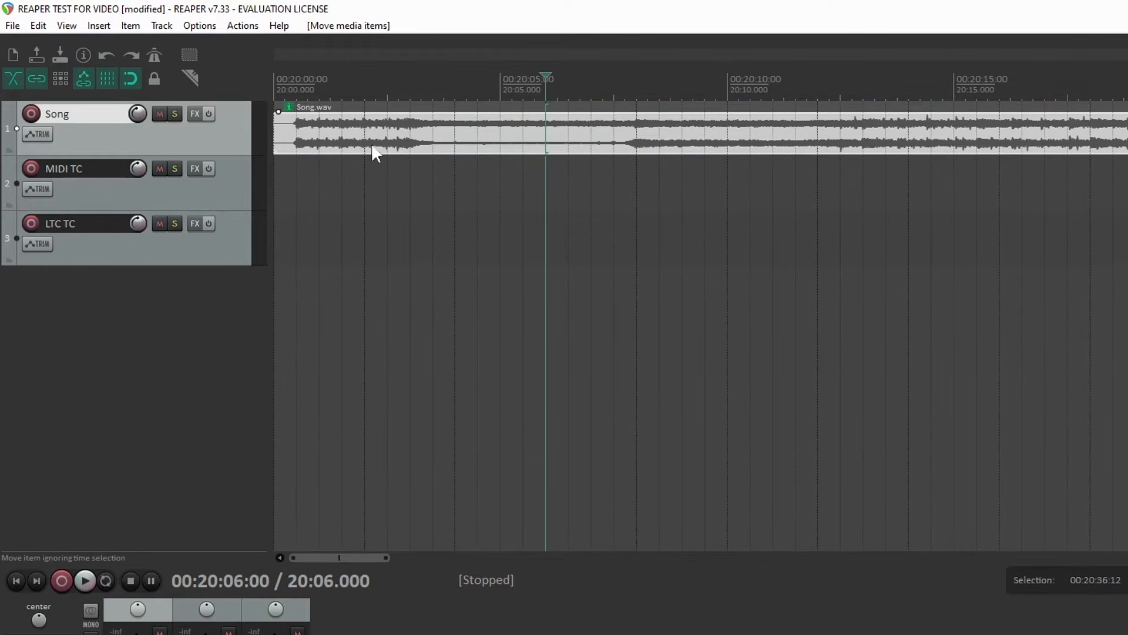
# Move the trimmed Song item to 00:20:02:00 and make a time selection over the empty two seconds before it
pyautogui.moveTo(304, 134); pyautogui.dragTo(389, 139)
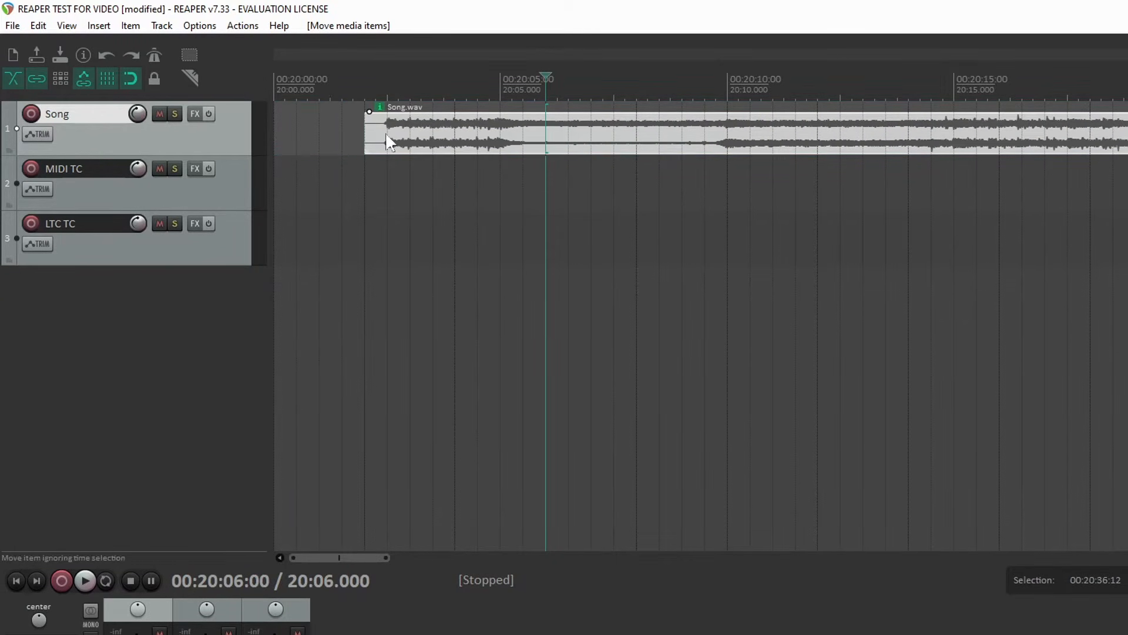
pyautogui.click(279, 88)
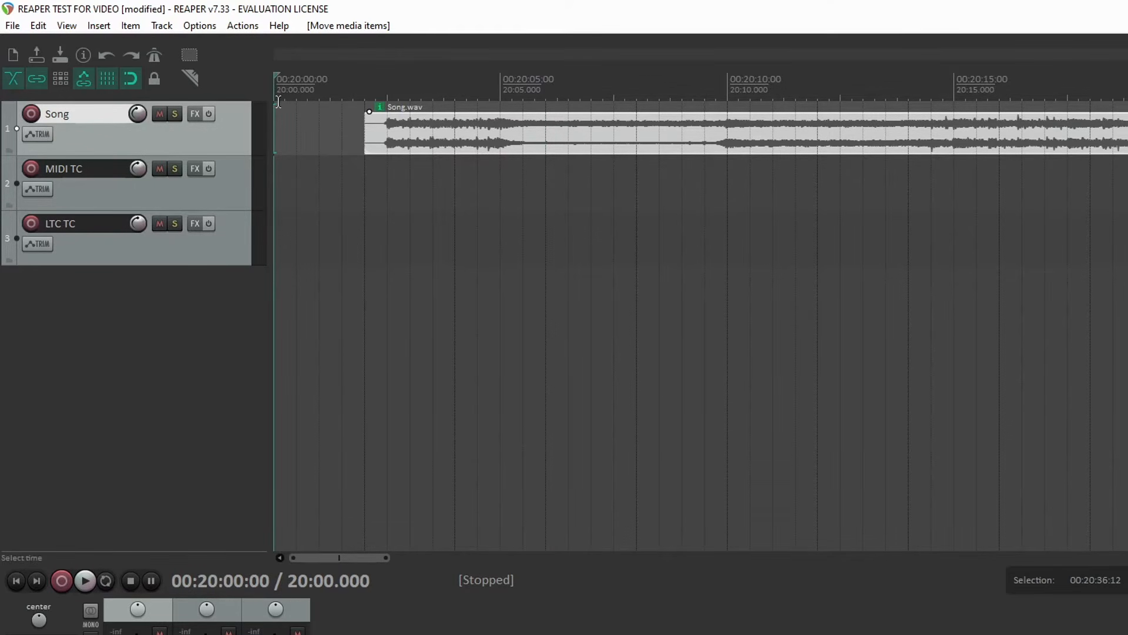
pyautogui.moveTo(276, 85); pyautogui.dragTo(356, 106)
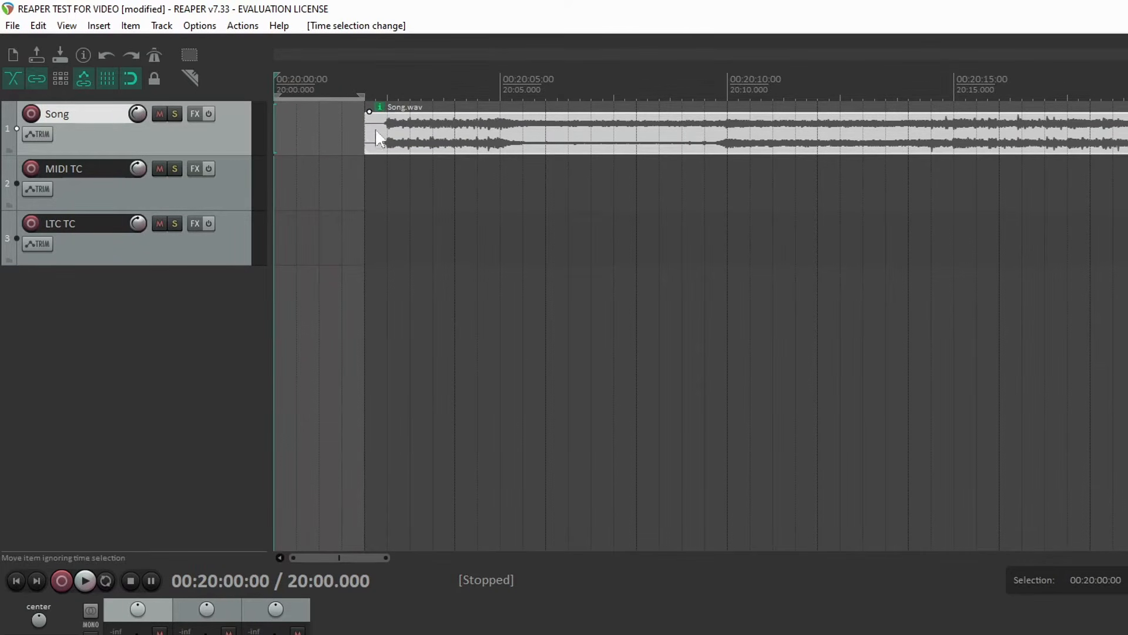
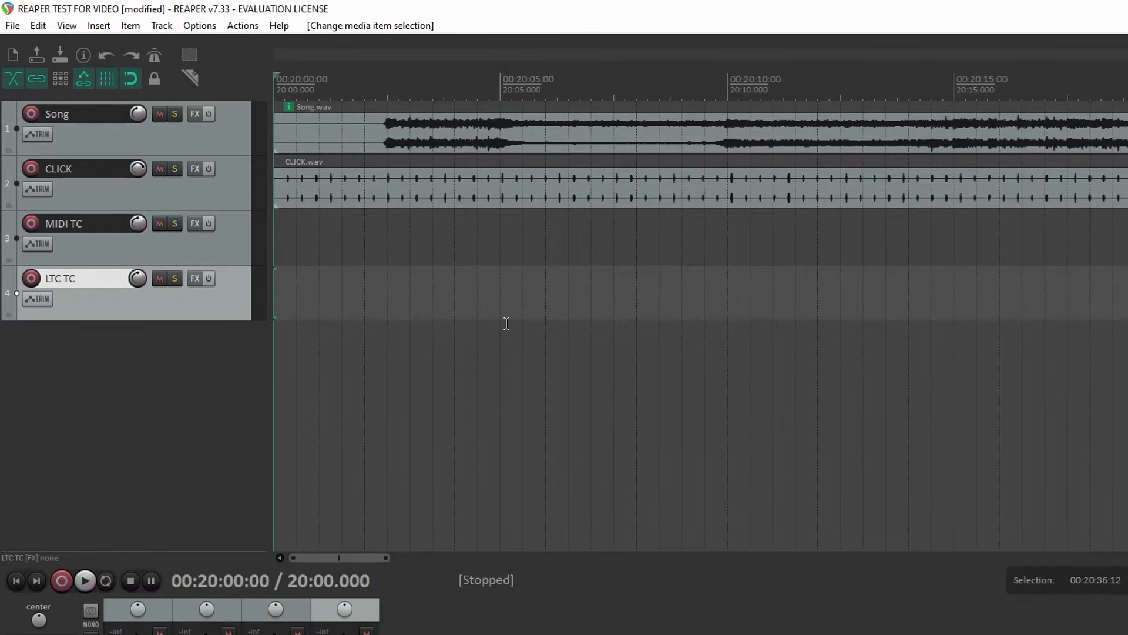
# Insert an SMPTE LTC/MTC timecode generator on the MIDI TC track, starting at 00:20:00:00
pyautogui.click(121, 247)
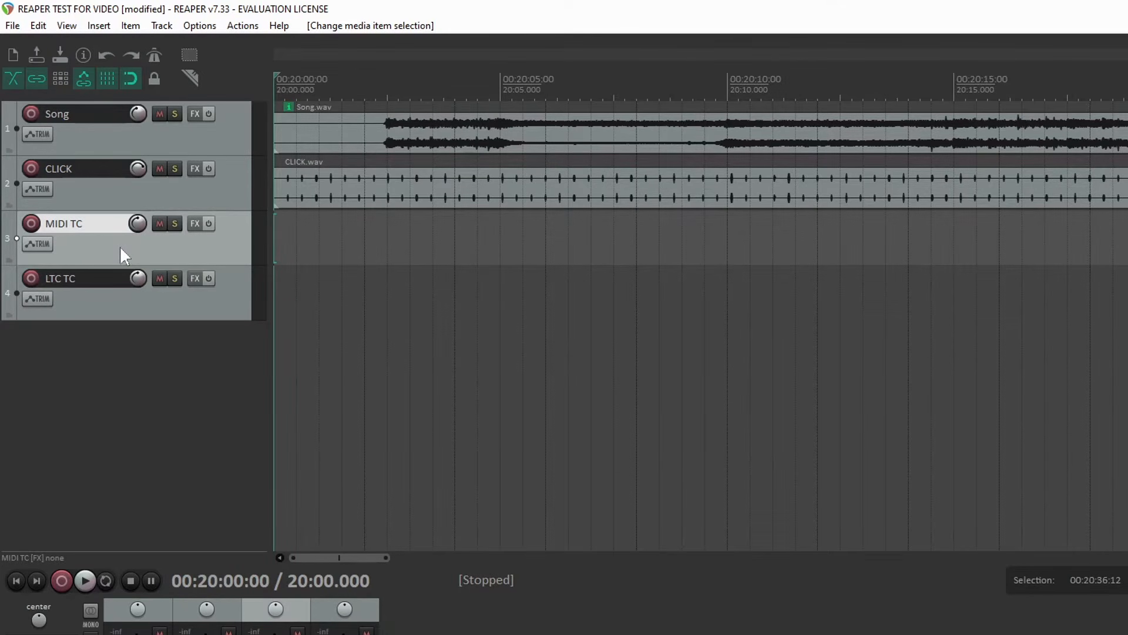
pyautogui.click(99, 27)
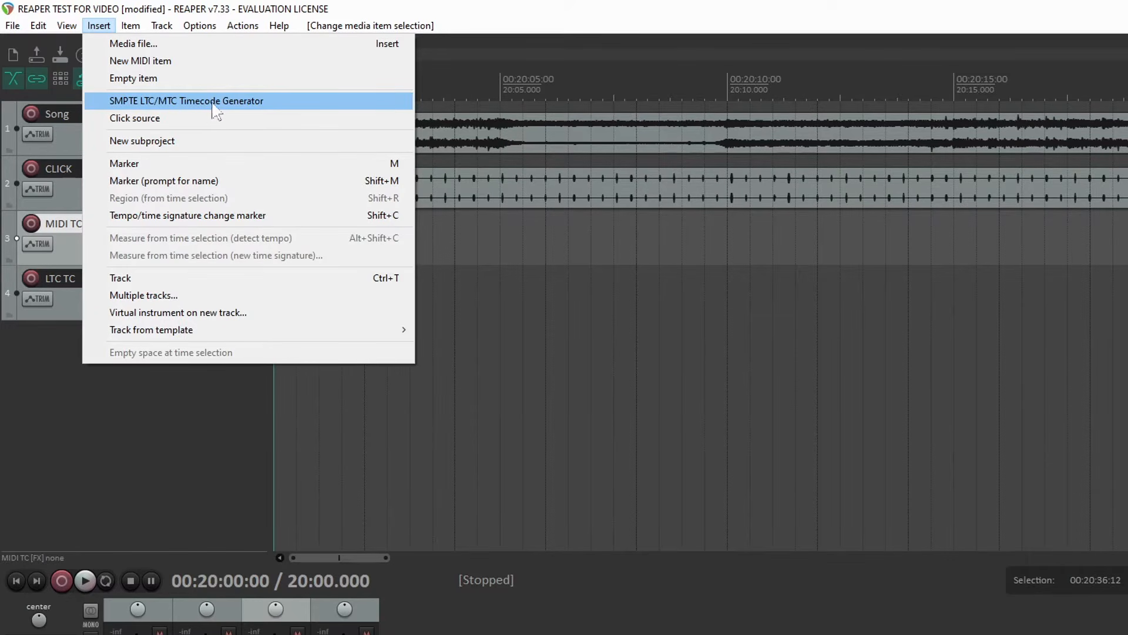
pyautogui.click(246, 101)
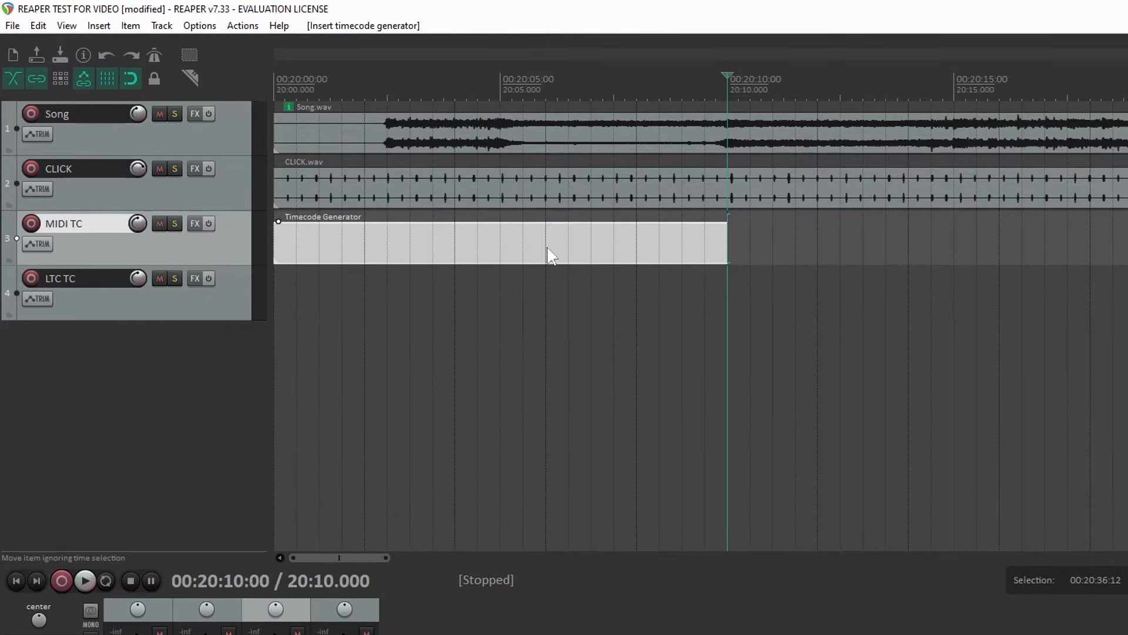
# Extend the timecode generator item to the end of the CLICK item and return the edit cursor to the project start
pyautogui.scroll(-5, 548, 248)
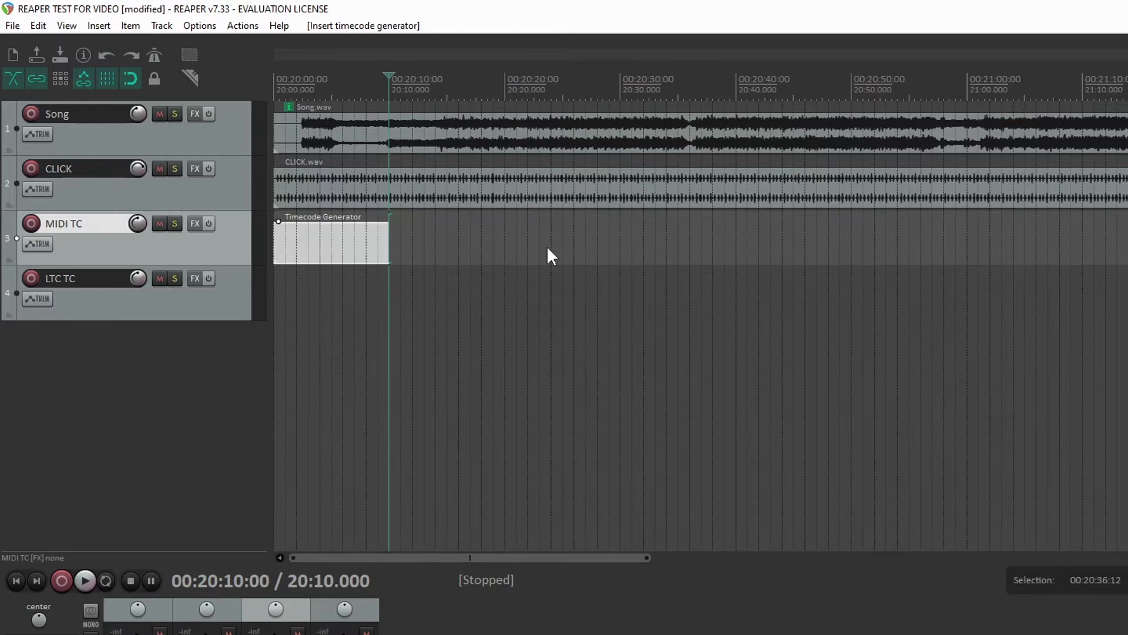
pyautogui.scroll(-5, 548, 248)
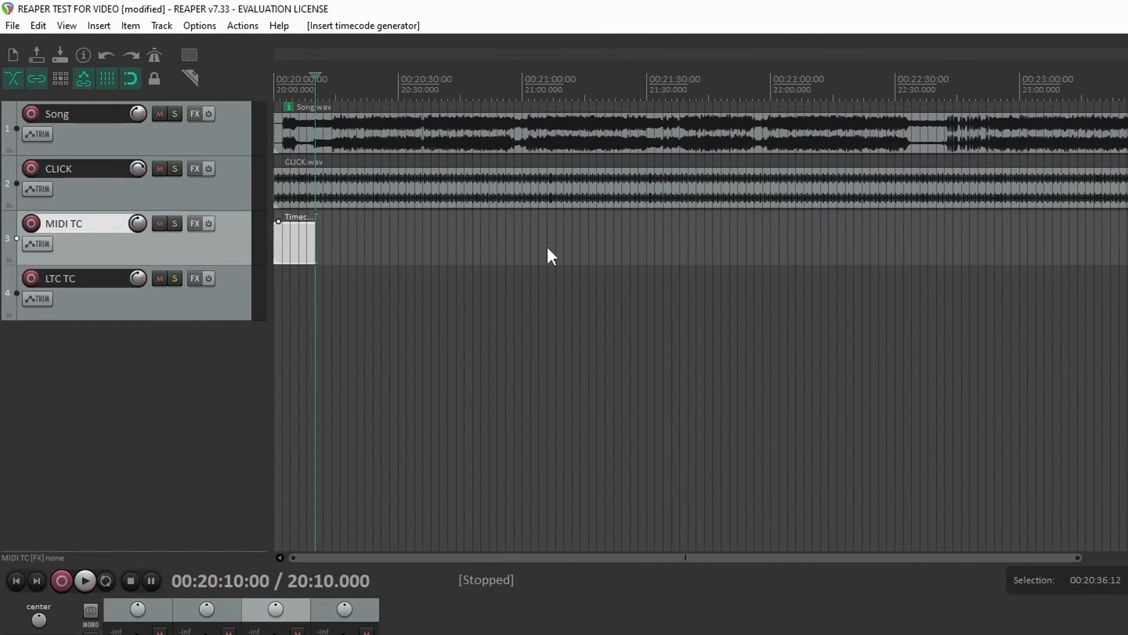
pyautogui.scroll(-2, 547, 246)
pyautogui.moveTo(301, 249); pyautogui.dragTo(1097, 251)
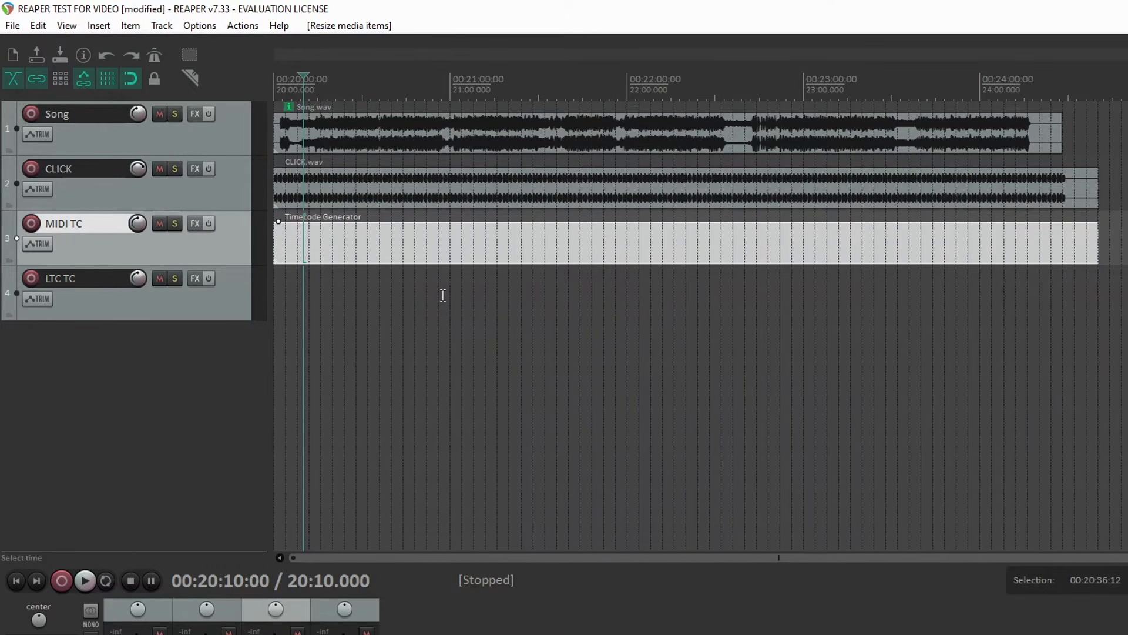
pyautogui.click(16, 579)
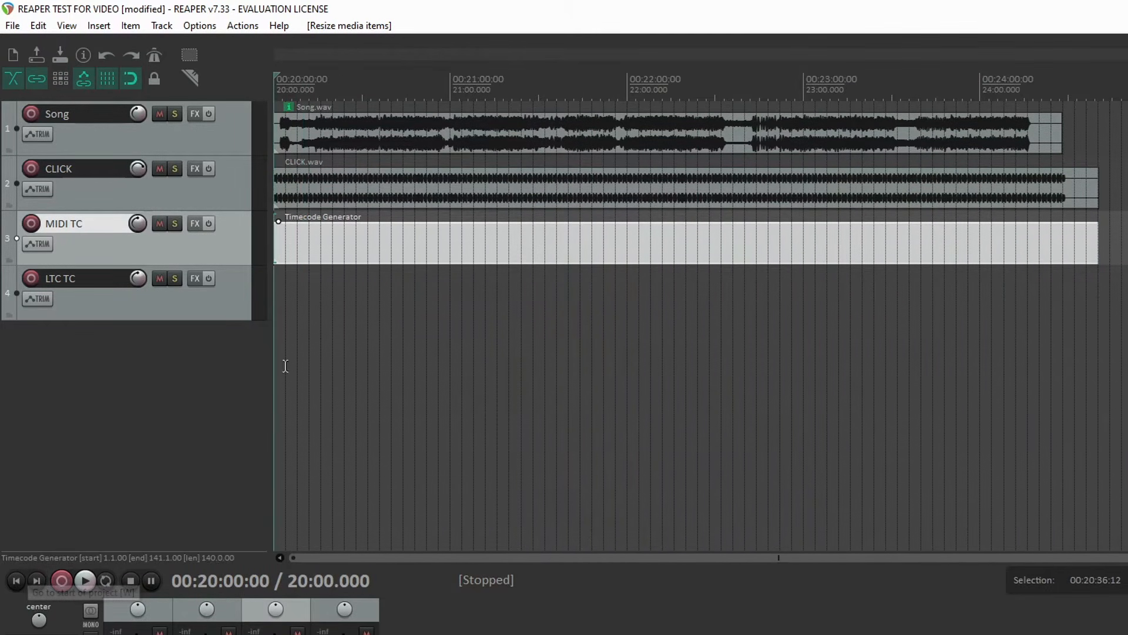
# Open the source properties of the MIDI TC timecode generator item and set it to send MIDI (MTC)
pyautogui.rightClick(362, 243)
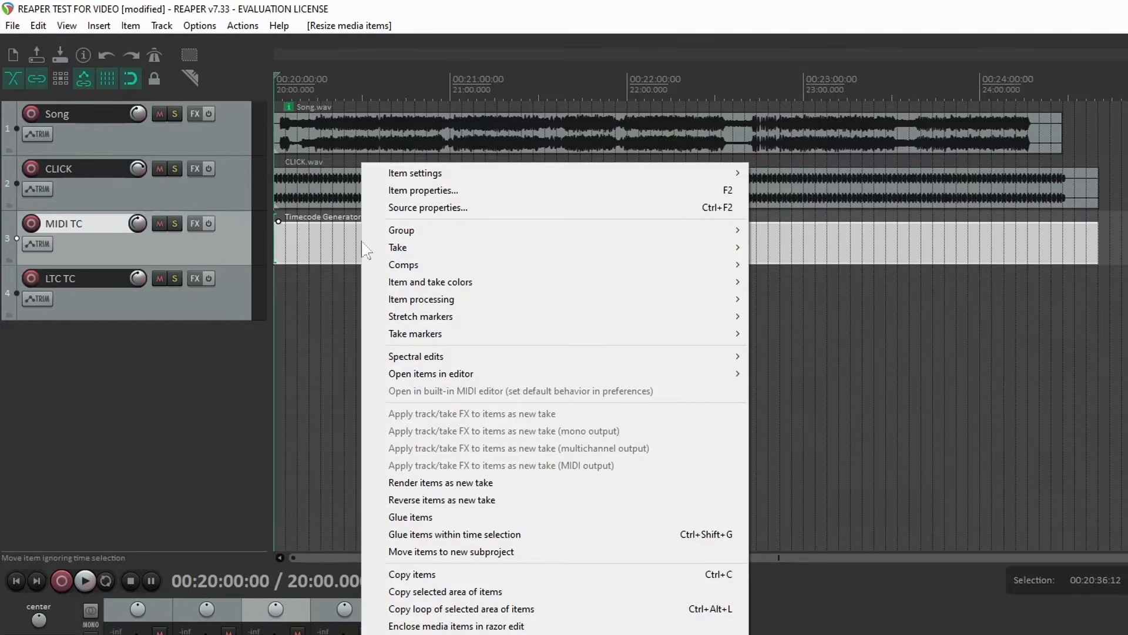
pyautogui.click(442, 217)
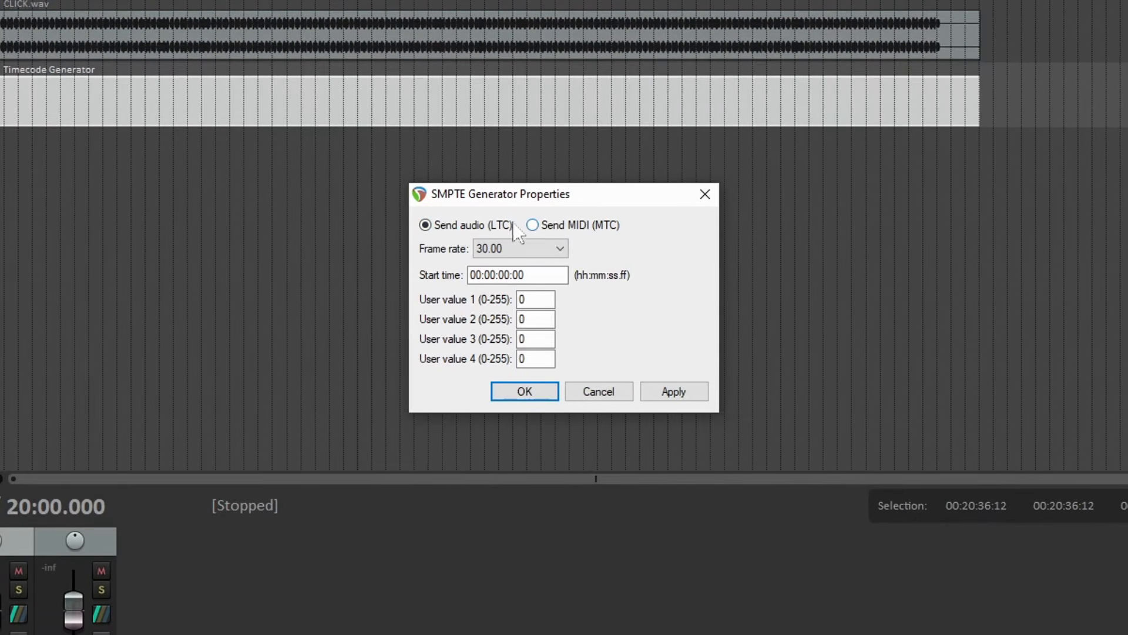
pyautogui.click(532, 225)
pyautogui.click(484, 226)
pyautogui.click(532, 225)
# Set the timecode generator's frame rate to 30.00 and its start time to 00:20:00:00, and apply the properties
pyautogui.click(561, 252)
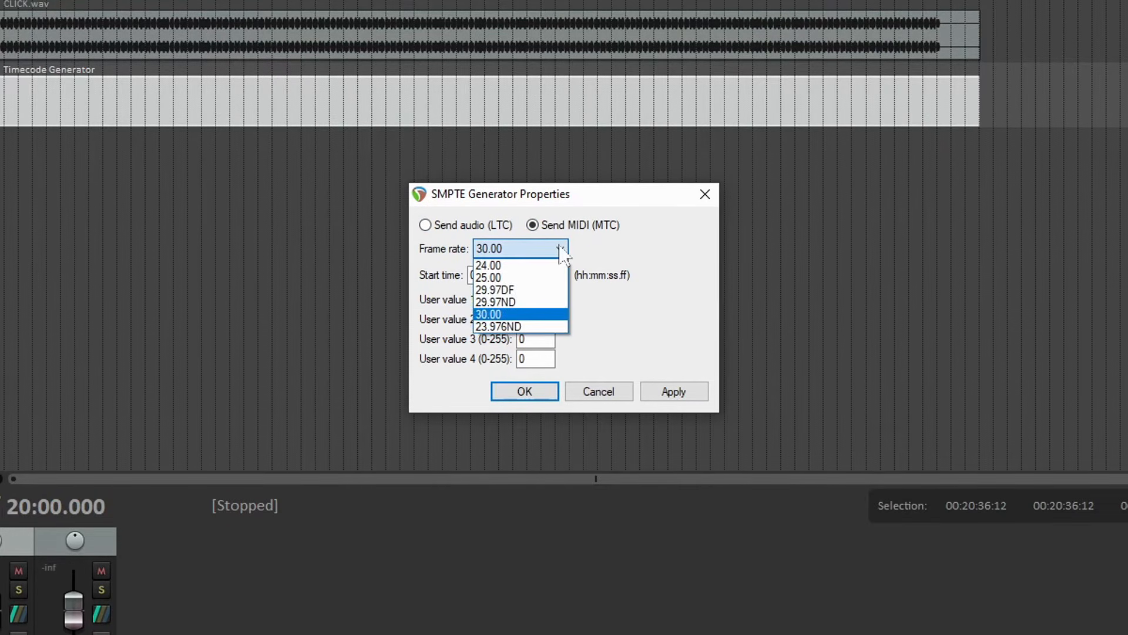
pyautogui.click(527, 277)
pyautogui.click(552, 249)
pyautogui.click(529, 315)
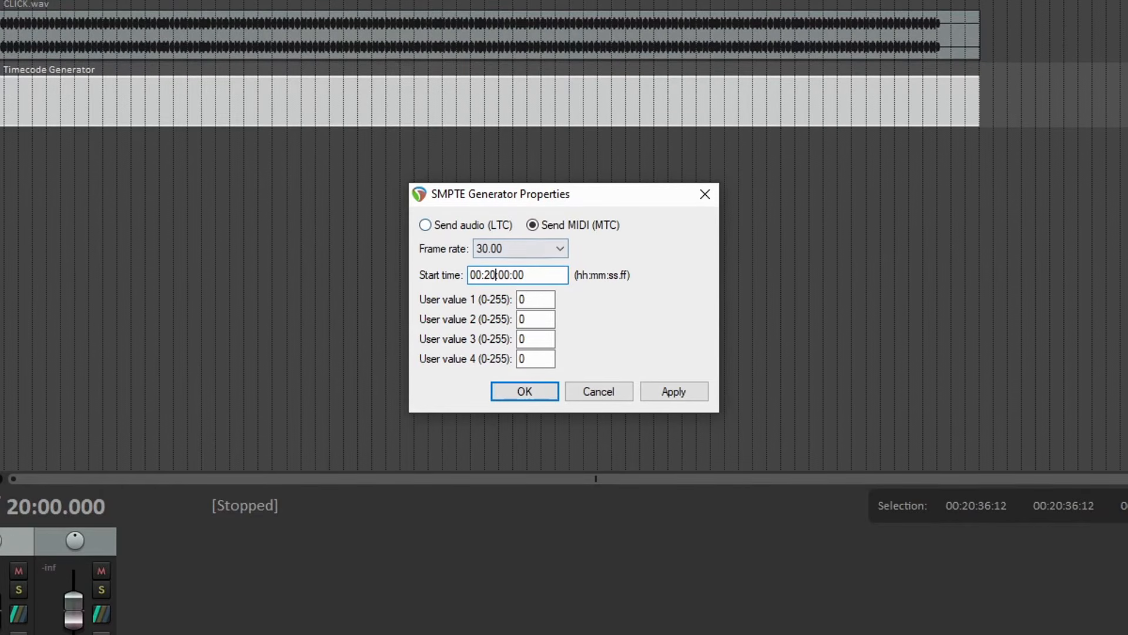
pyautogui.click(501, 394)
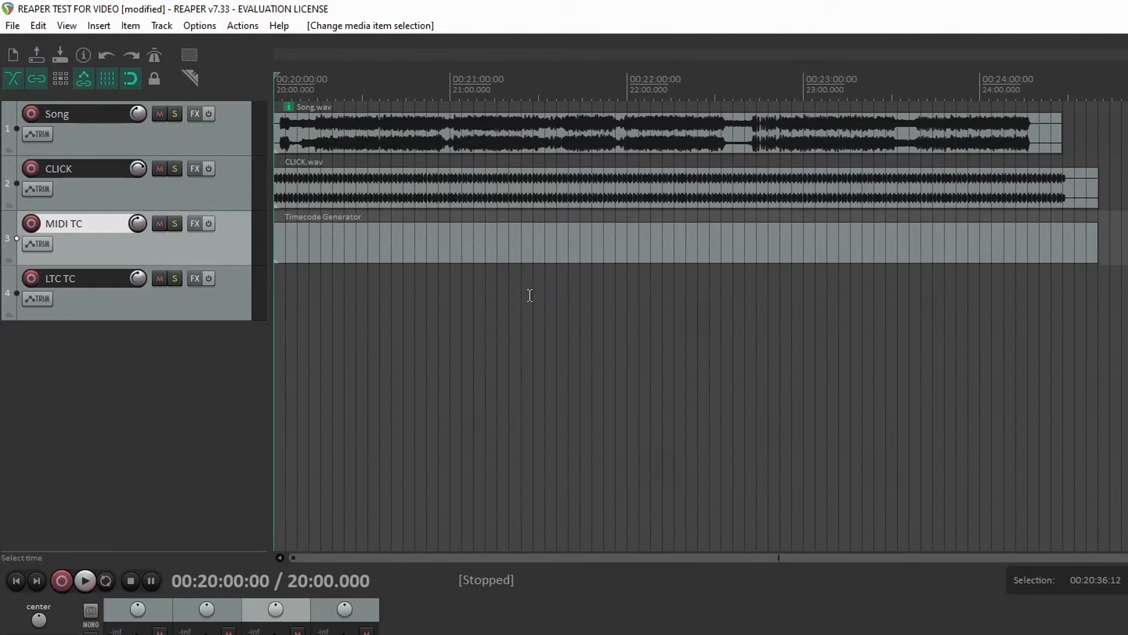
pyautogui.rightClick(412, 239)
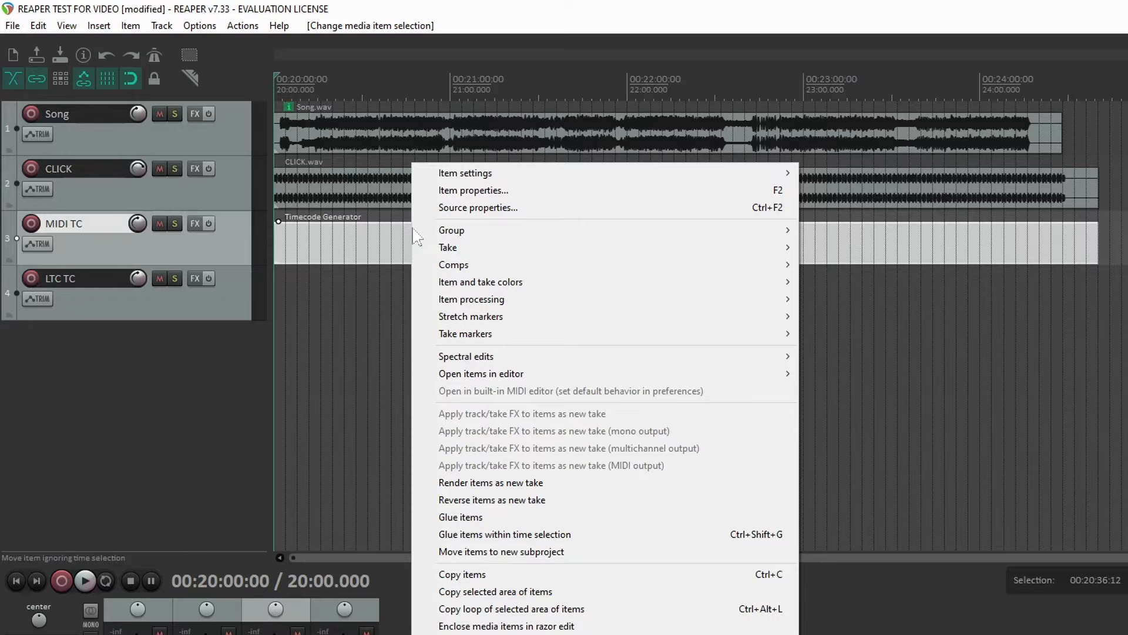
pyautogui.click(532, 210)
pyautogui.click(637, 346)
pyautogui.click(772, 485)
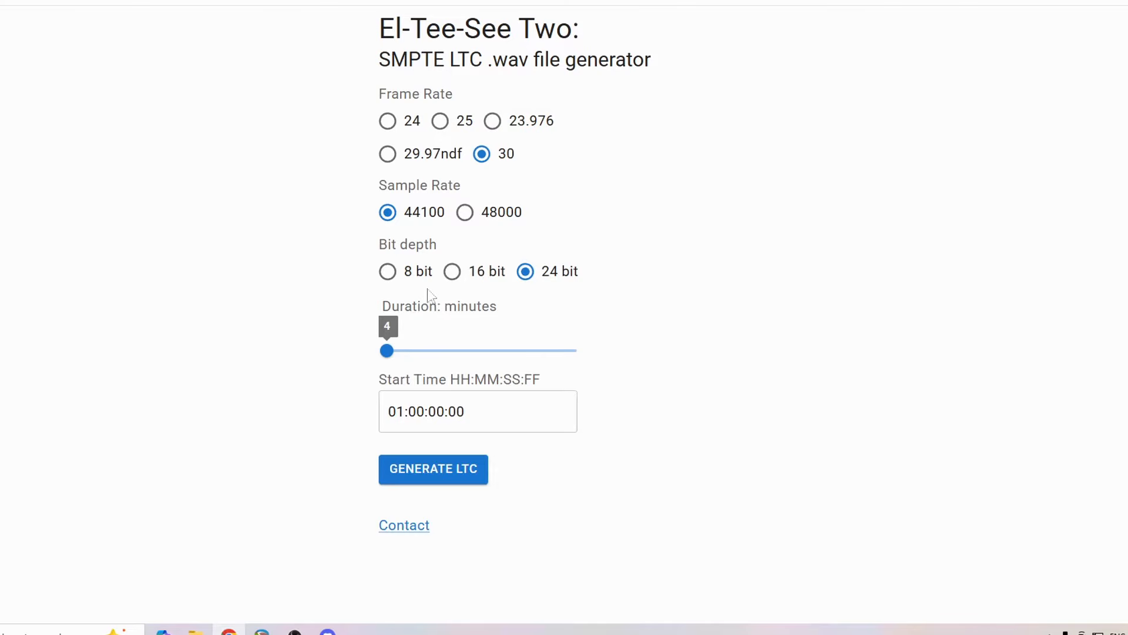
# Switch to REAPER and examine the sample rate and bit depth in the CLICK item's source file info
pyautogui.click(262, 629)
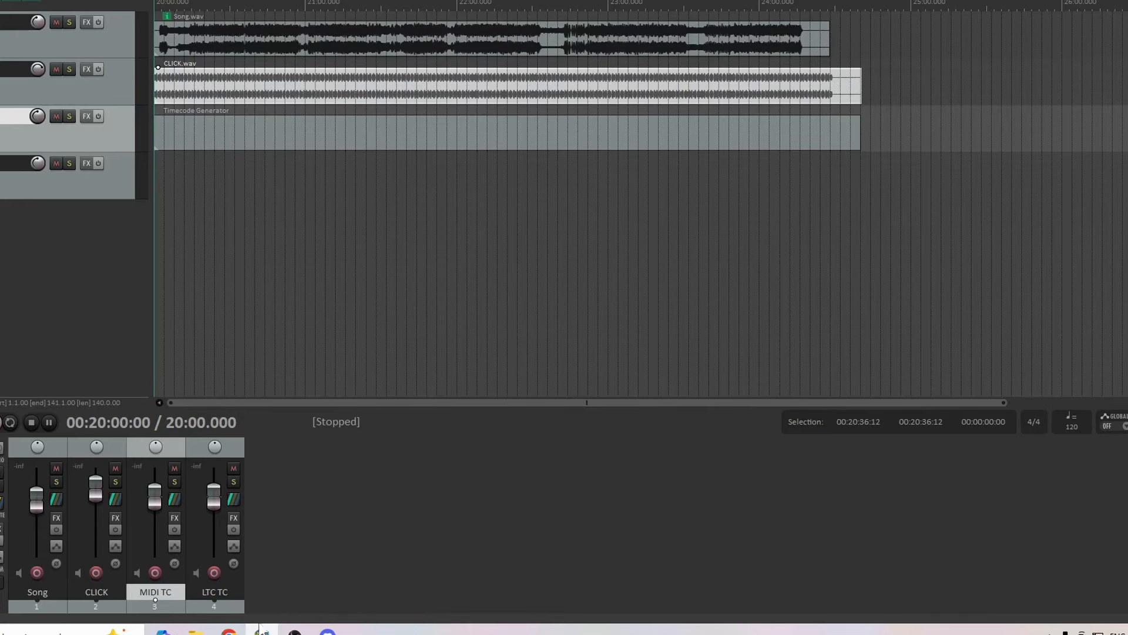
pyautogui.rightClick(268, 88)
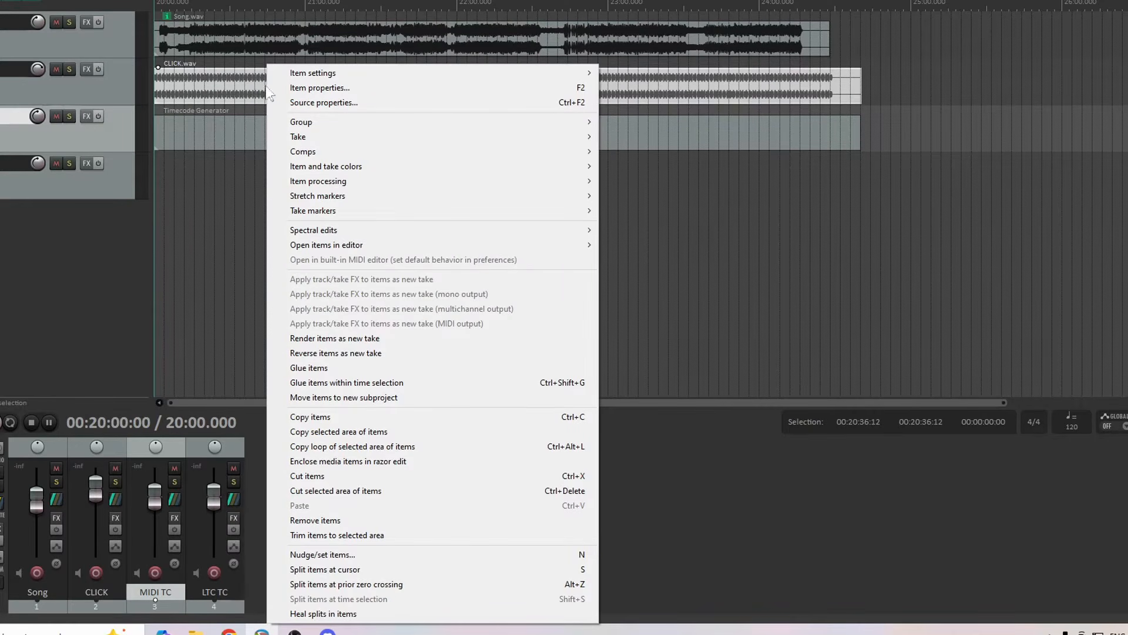
pyautogui.click(328, 90)
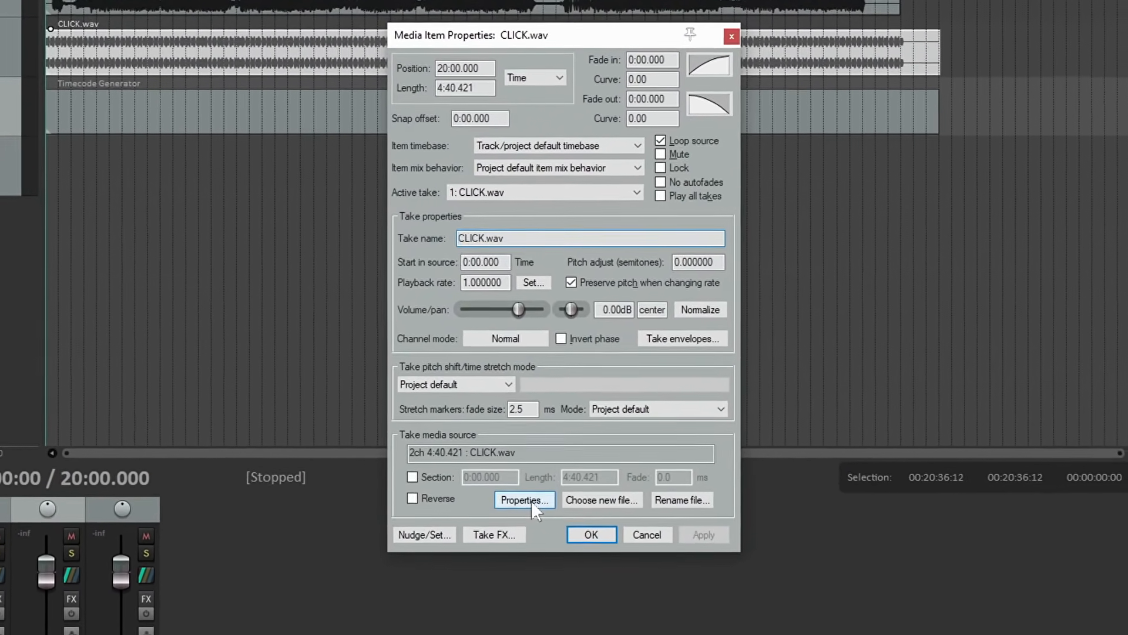
pyautogui.click(528, 469)
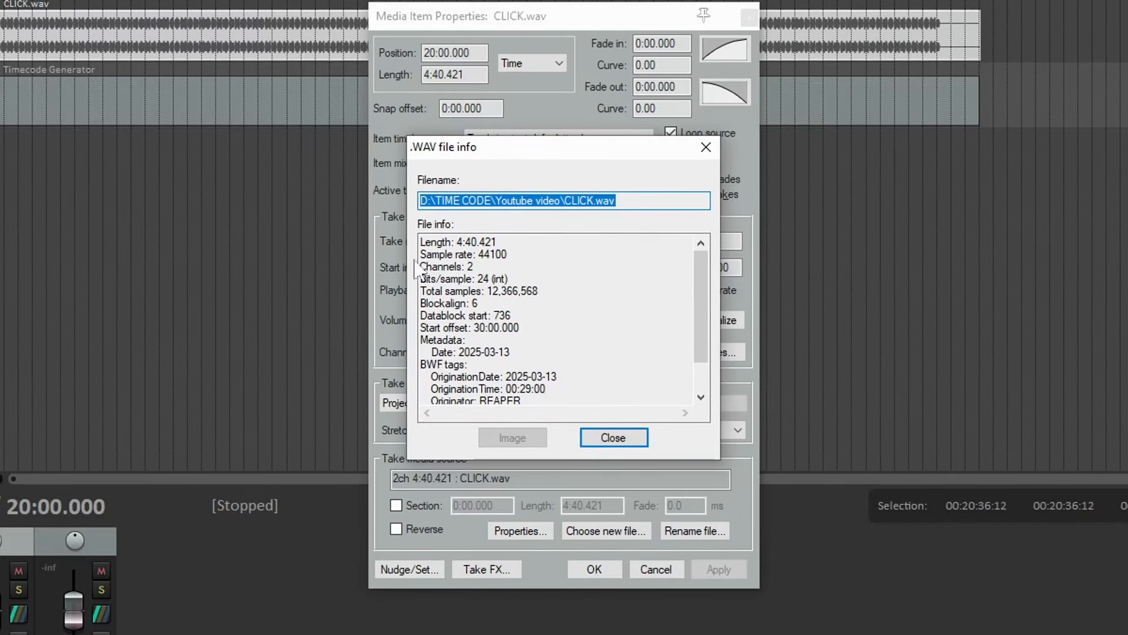
pyautogui.moveTo(419, 254); pyautogui.dragTo(508, 254)
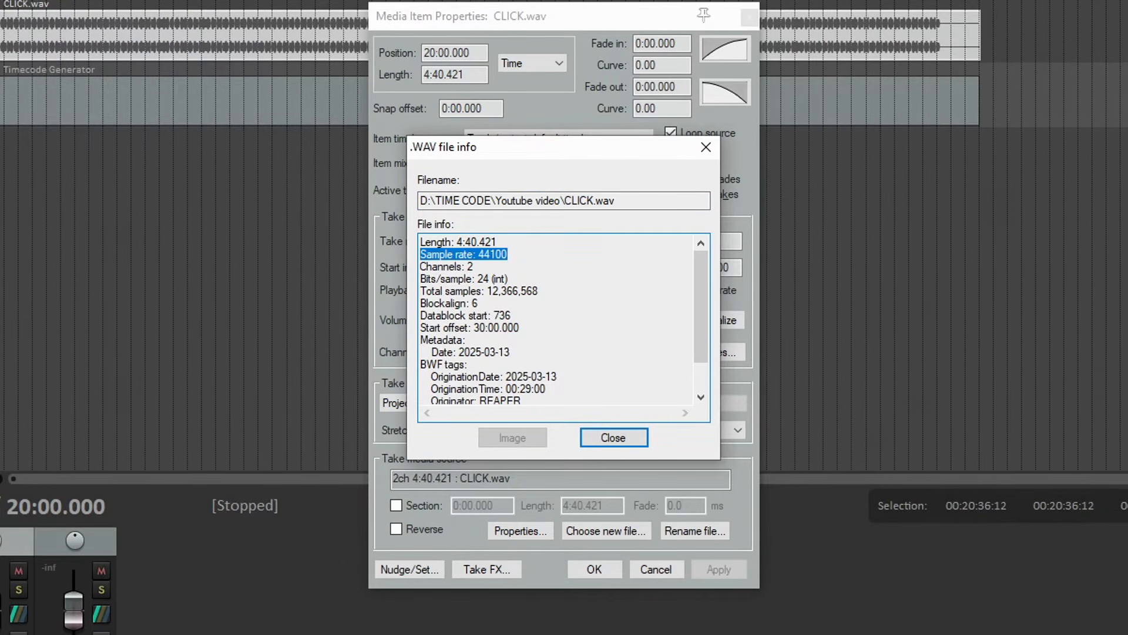
pyautogui.moveTo(420, 279); pyautogui.dragTo(420, 254)
pyautogui.click(508, 278)
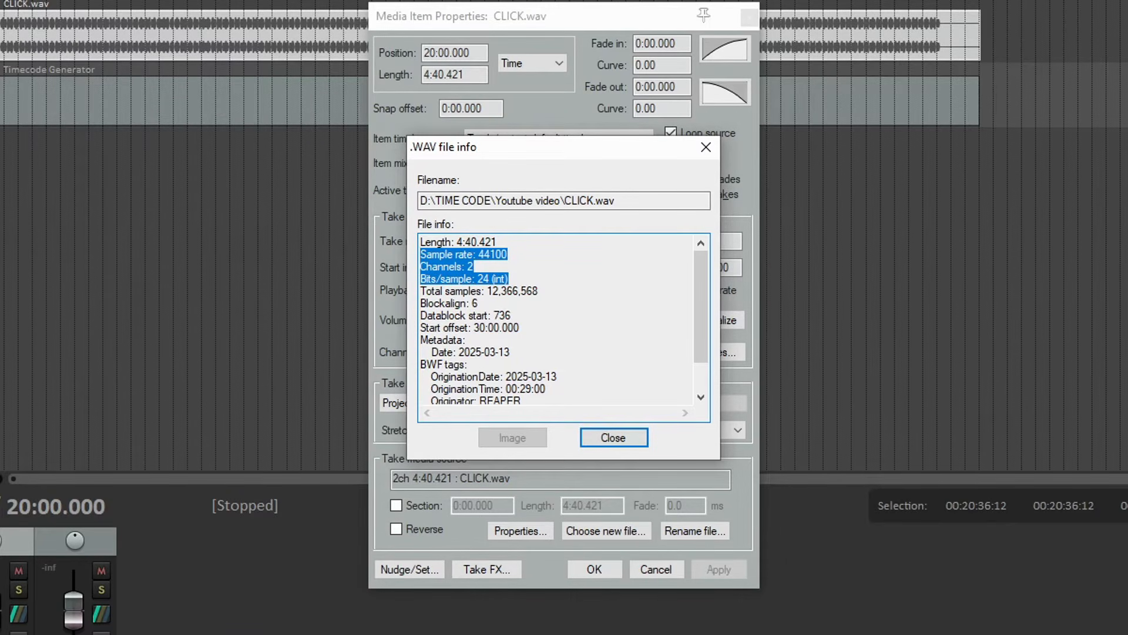
pyautogui.click(508, 279)
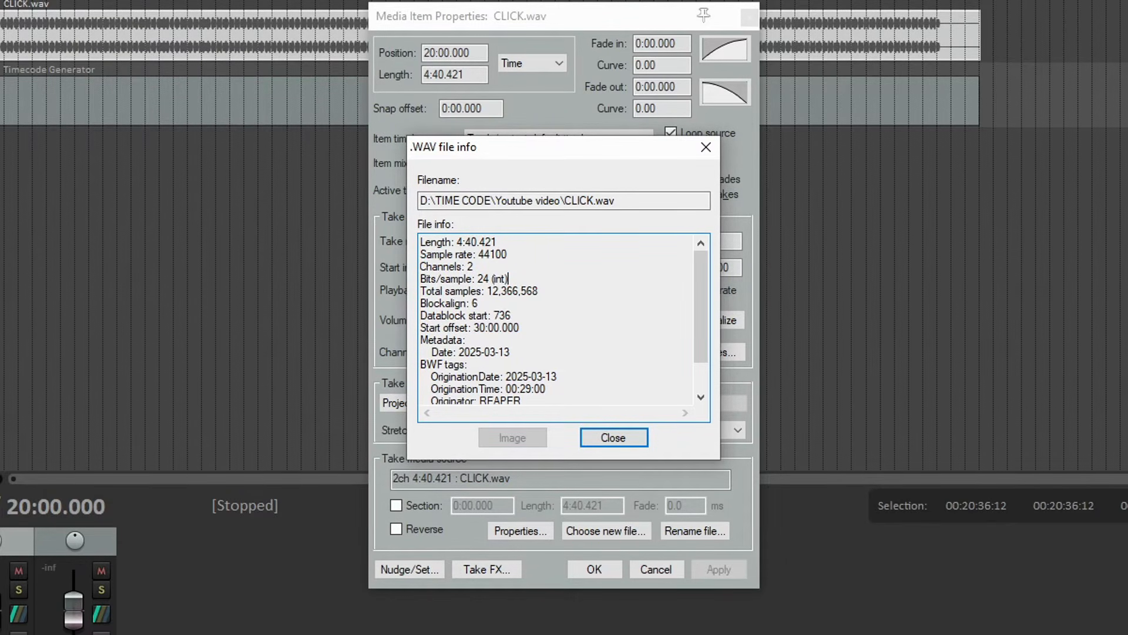
pyautogui.moveTo(509, 278); pyautogui.dragTo(420, 254)
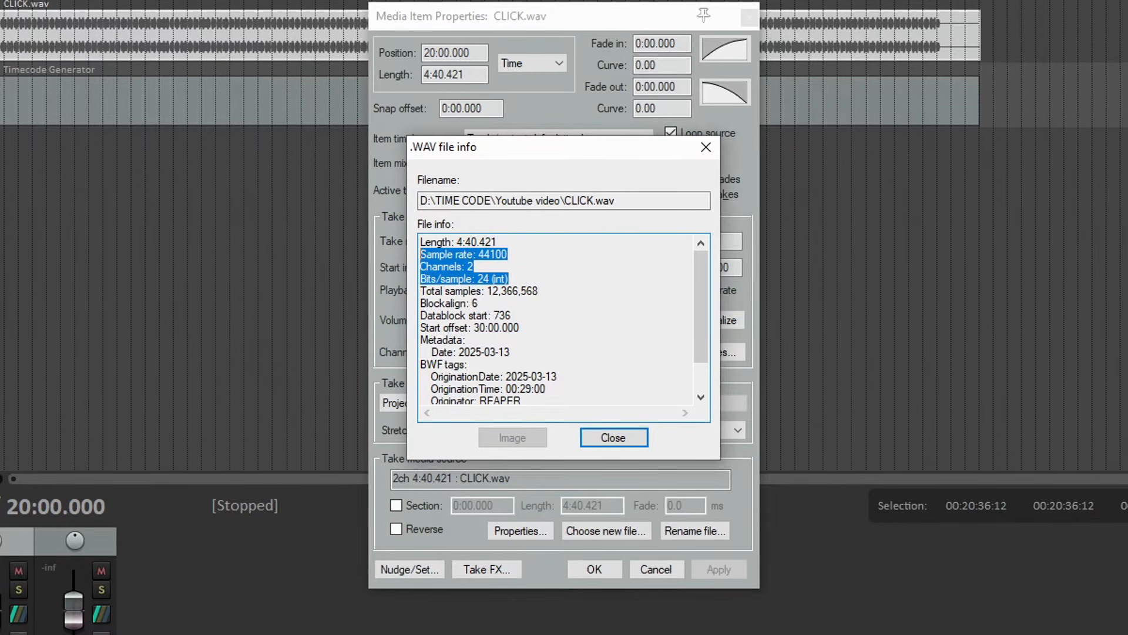
pyautogui.click(612, 440)
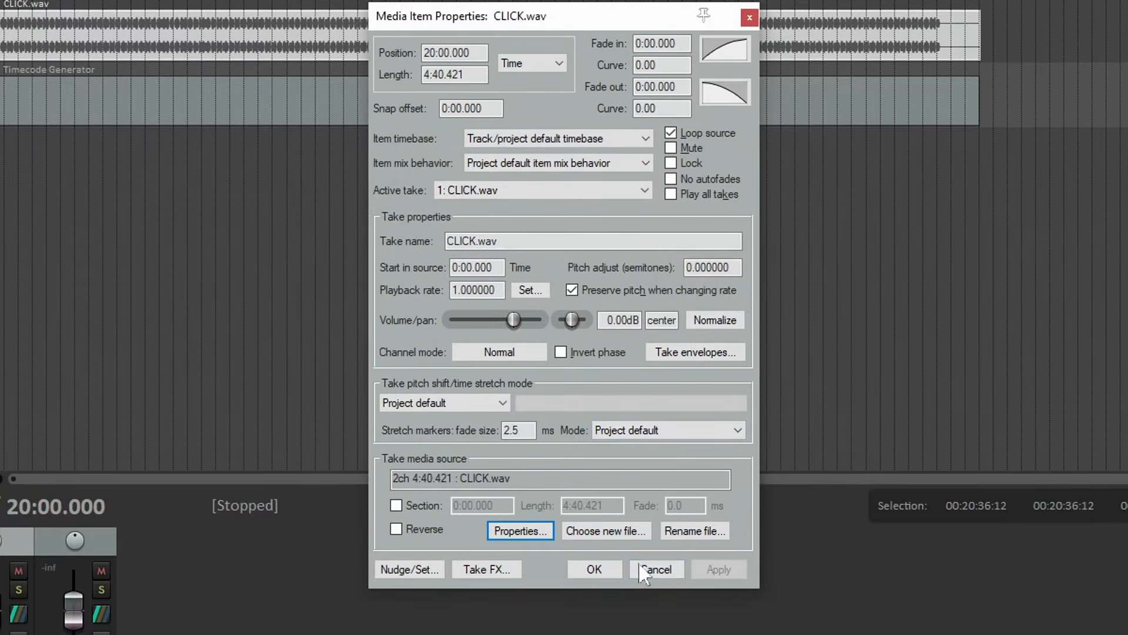
# Switch to the El-Tee-See Two page, then generate and download a 4-minute LTC file at 30 fps, 44100 Hz, 24 bit, starting at 01:00:00:00
pyautogui.hotkey('alt', 'Tab')
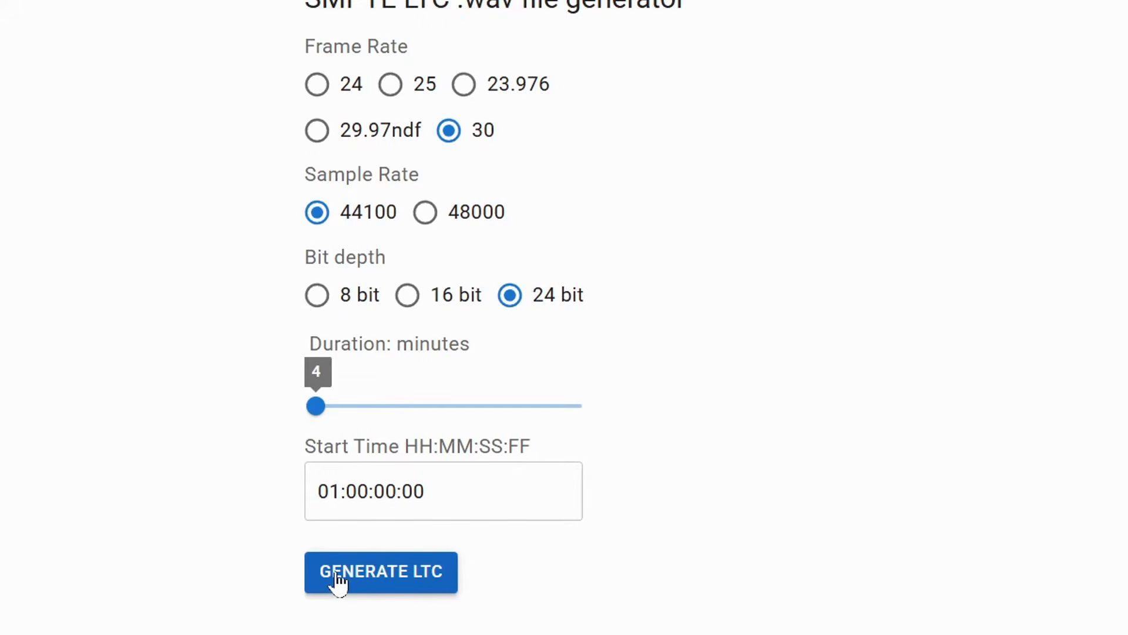
pyautogui.click(338, 579)
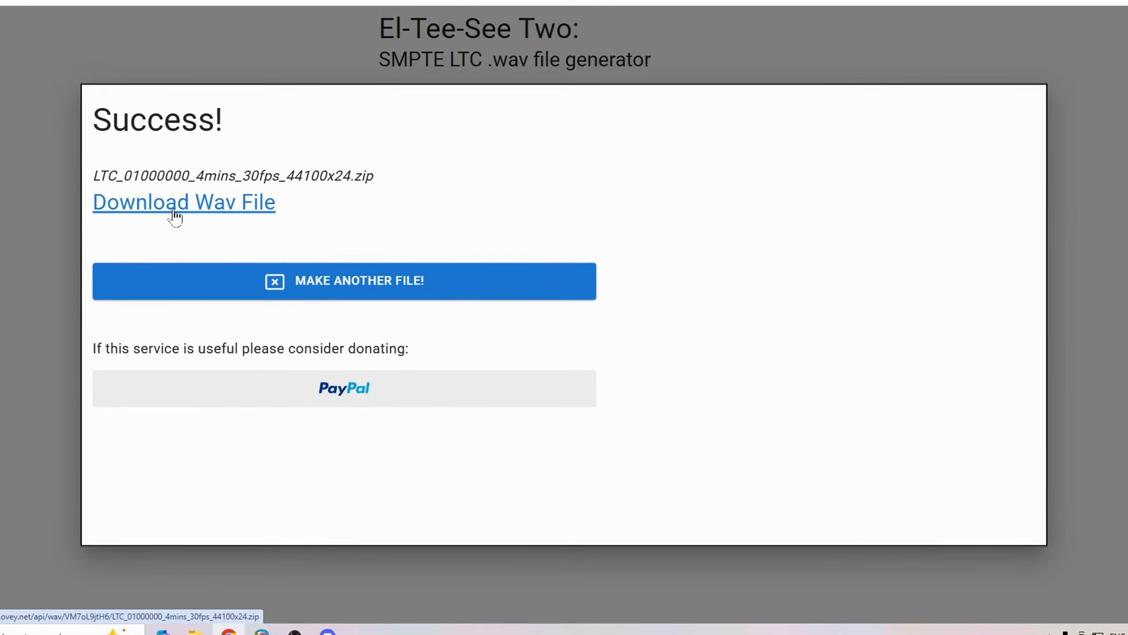
pyautogui.click(176, 215)
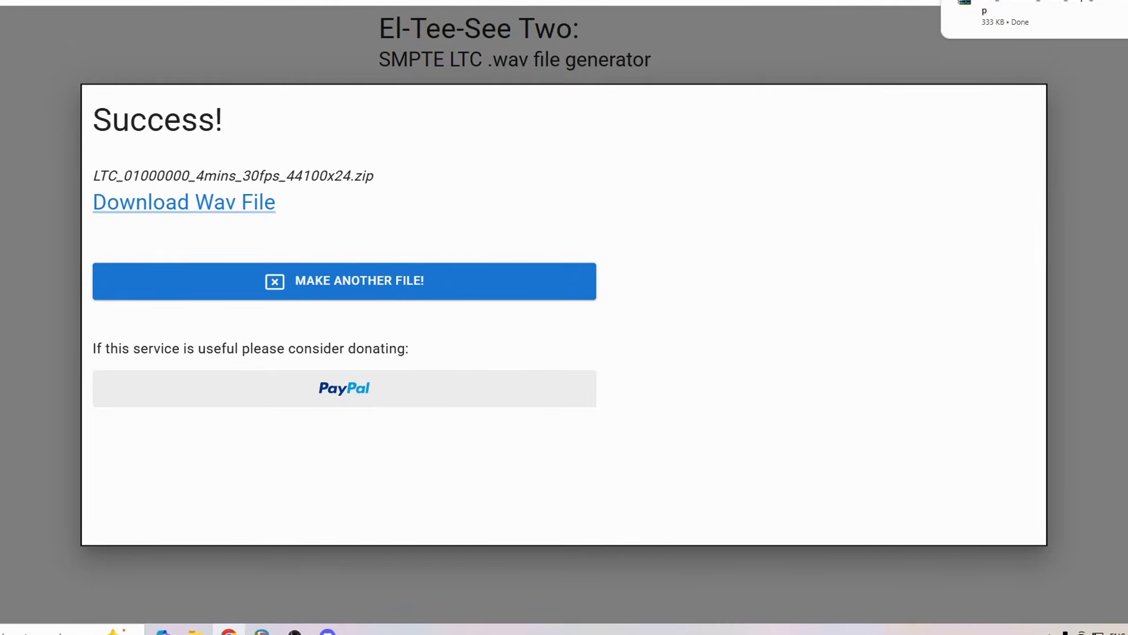
pyautogui.moveTo(98, 176); pyautogui.dragTo(374, 176)
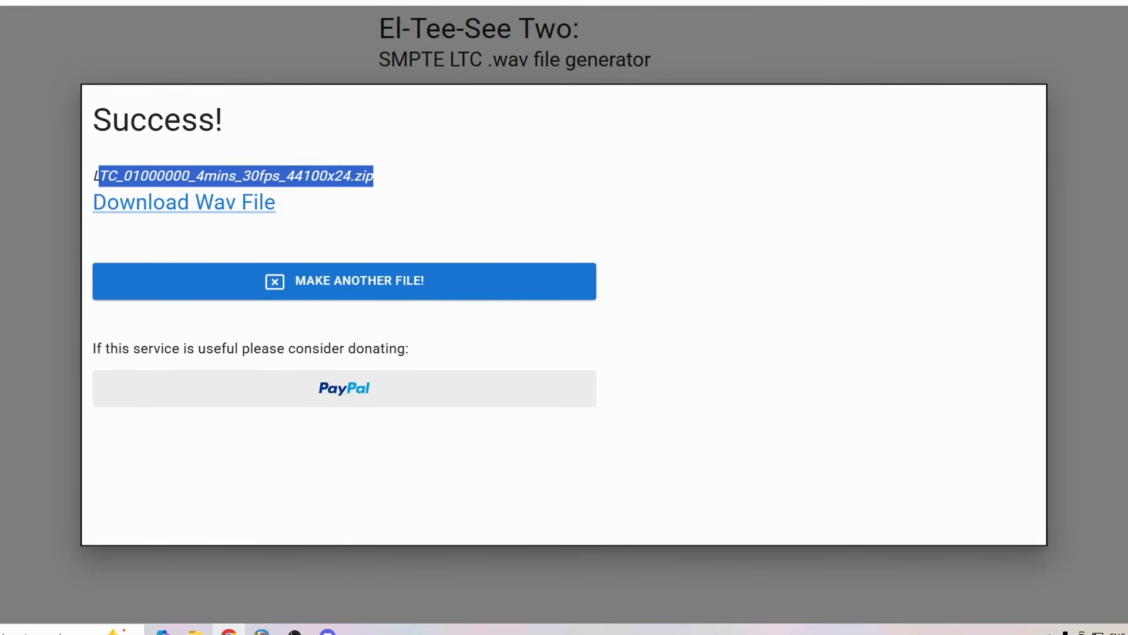
# Place the 1000 wispers LTC_00.30.00.00_5mins_25fps file from the Youtube video folder on the LTC TC track at the project start
pyautogui.moveTo(296, 630)
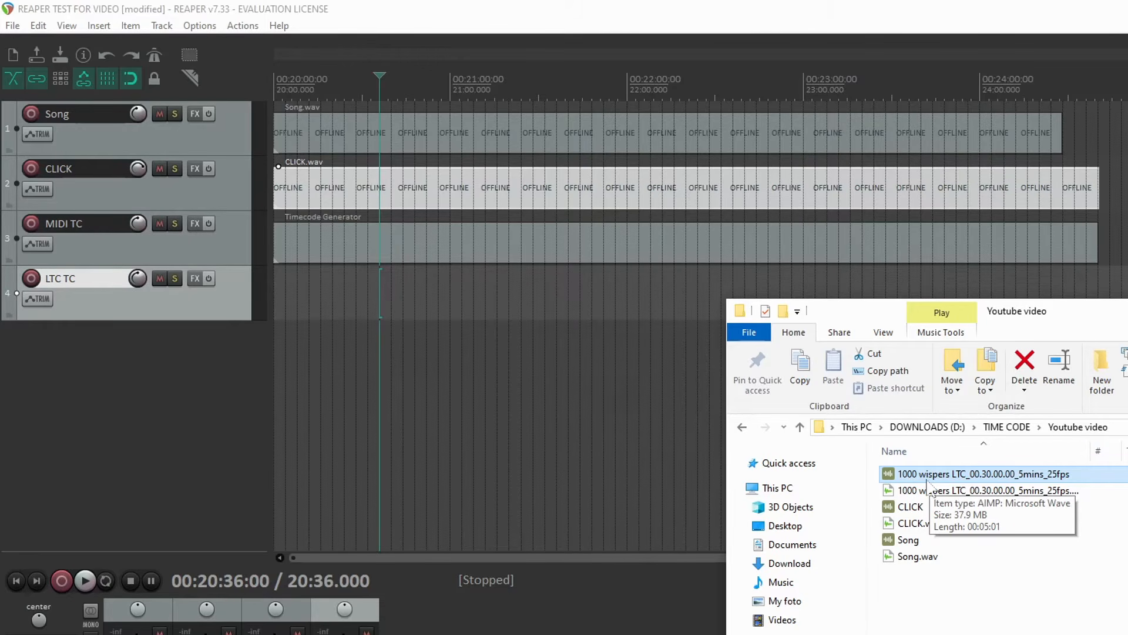
pyautogui.moveTo(928, 483); pyautogui.dragTo(288, 308)
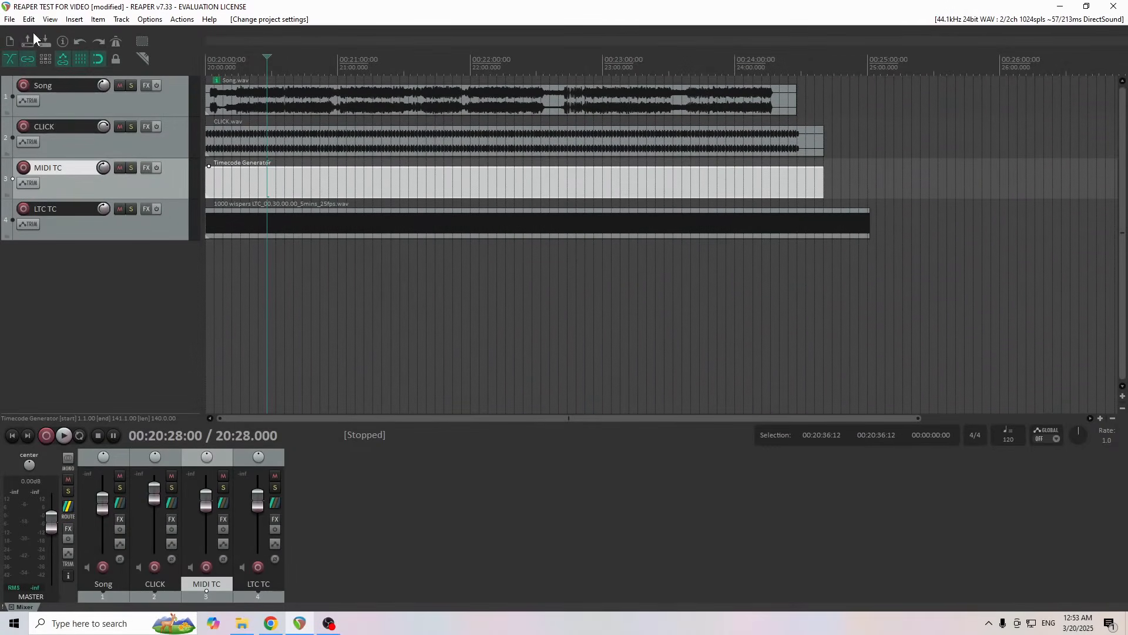
# Set the project start time to 00:30:00:00 with a video frame rate of 25, and apply the project settings
pyautogui.click(10, 19)
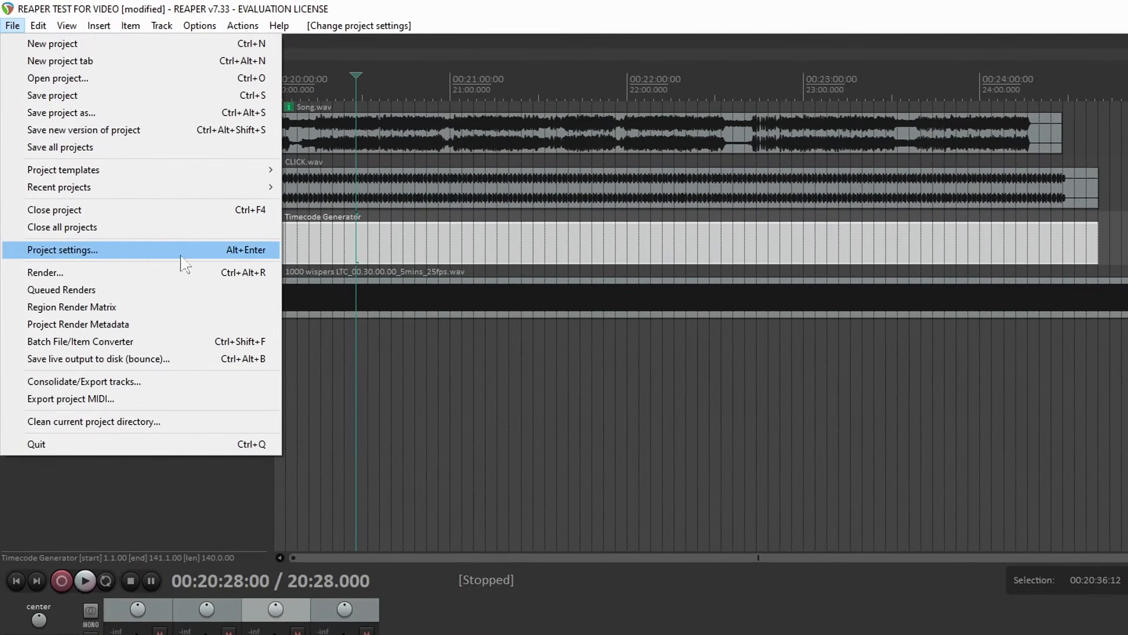
pyautogui.click(181, 253)
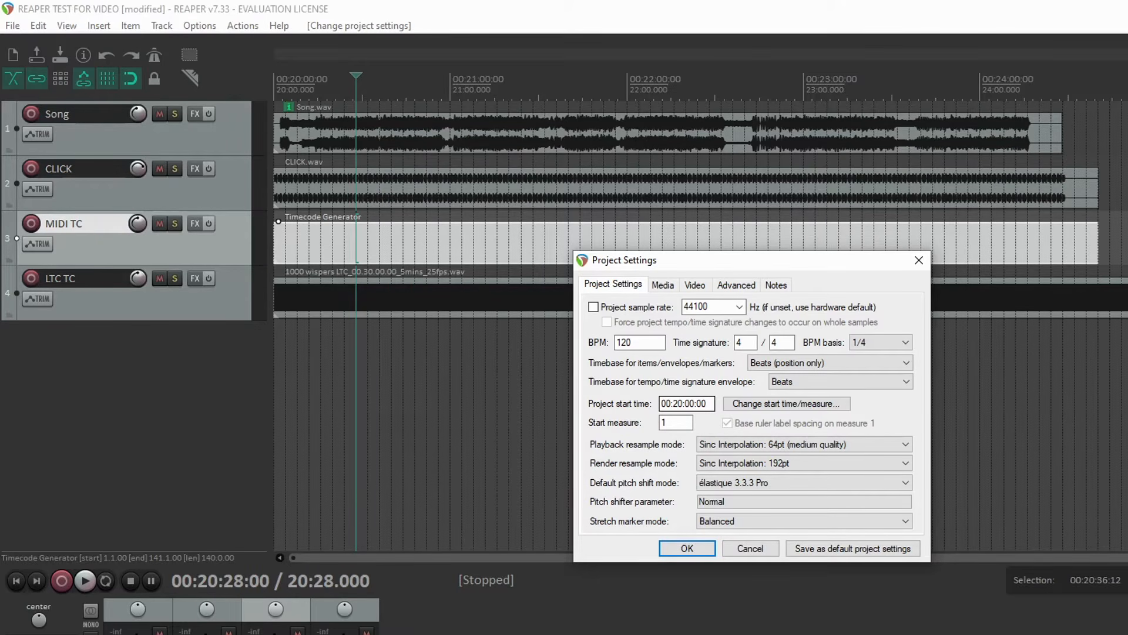
pyautogui.click(681, 403)
pyautogui.press('BackSpace')
pyautogui.write('3')
pyautogui.click(697, 285)
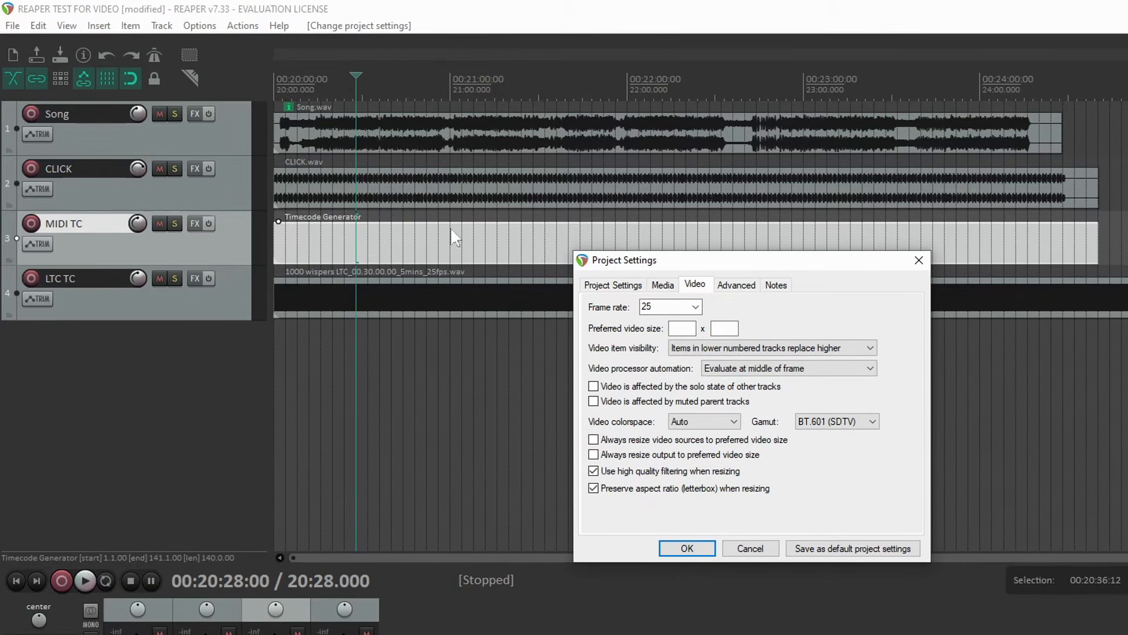
pyautogui.click(695, 307)
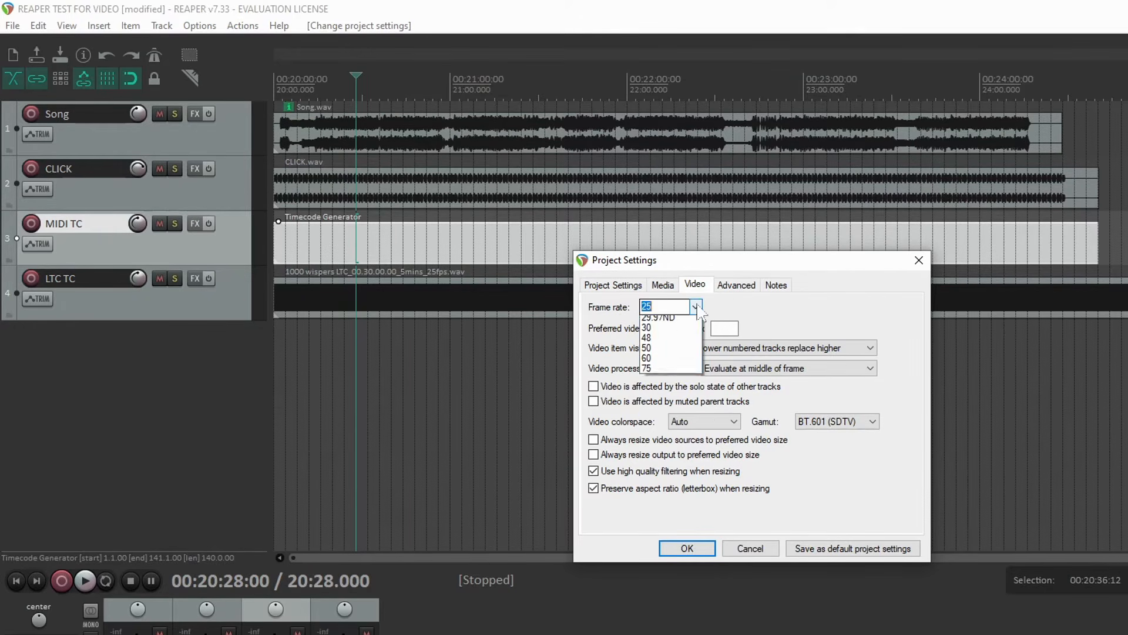
pyautogui.click(670, 348)
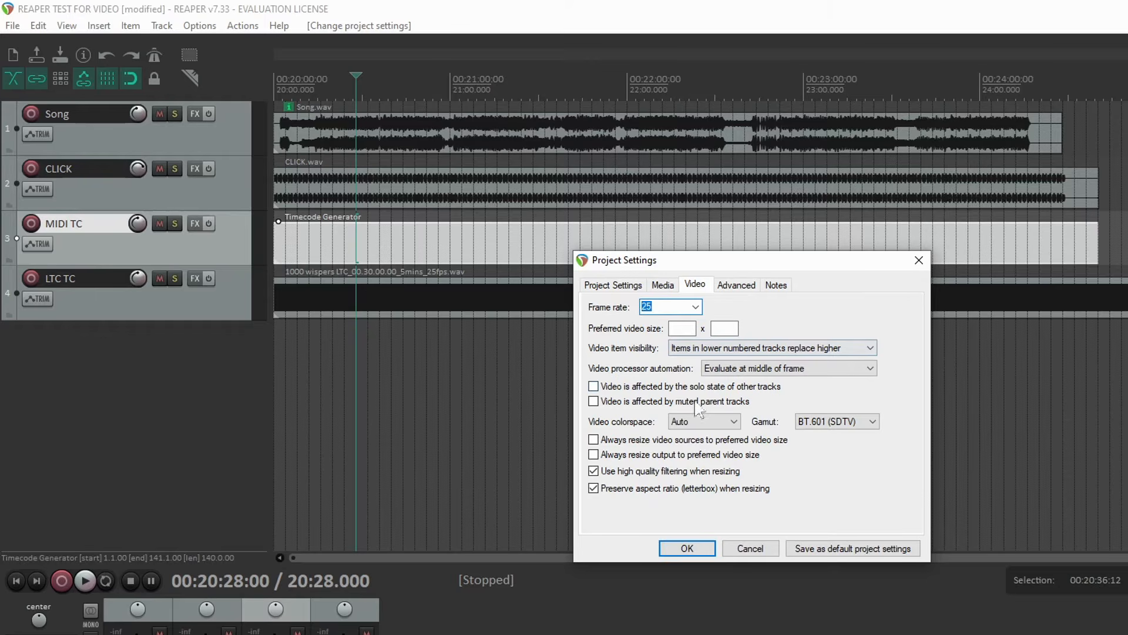
pyautogui.click(701, 548)
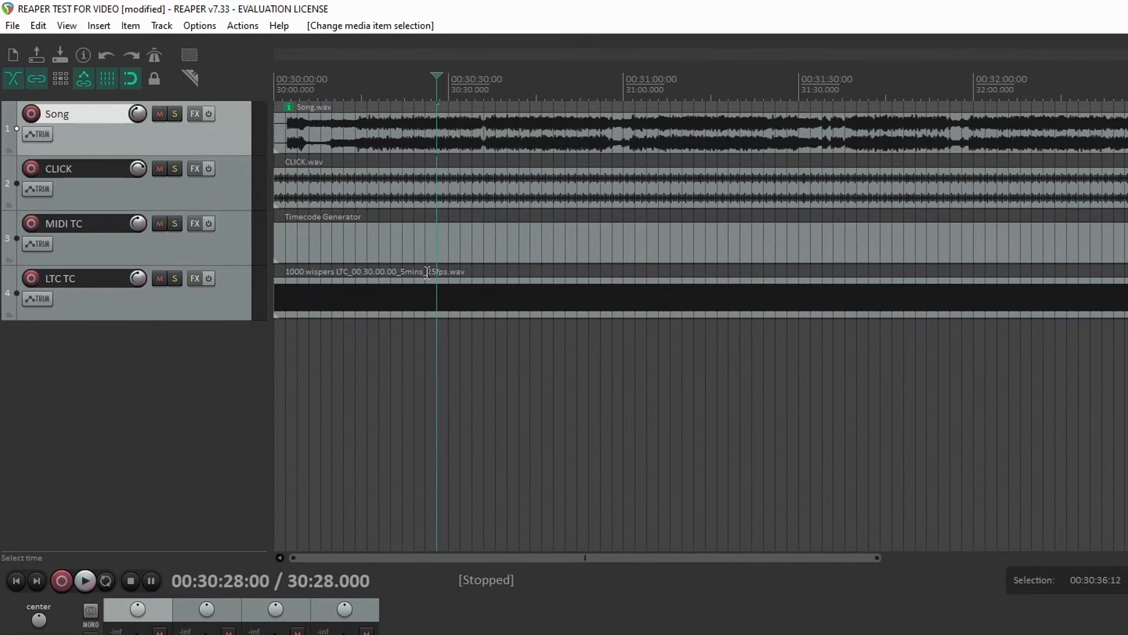
# Set the MIDI TC timecode generator's frame rate to 25.00 with a start time of 00:30:00:00
pyautogui.rightClick(453, 241)
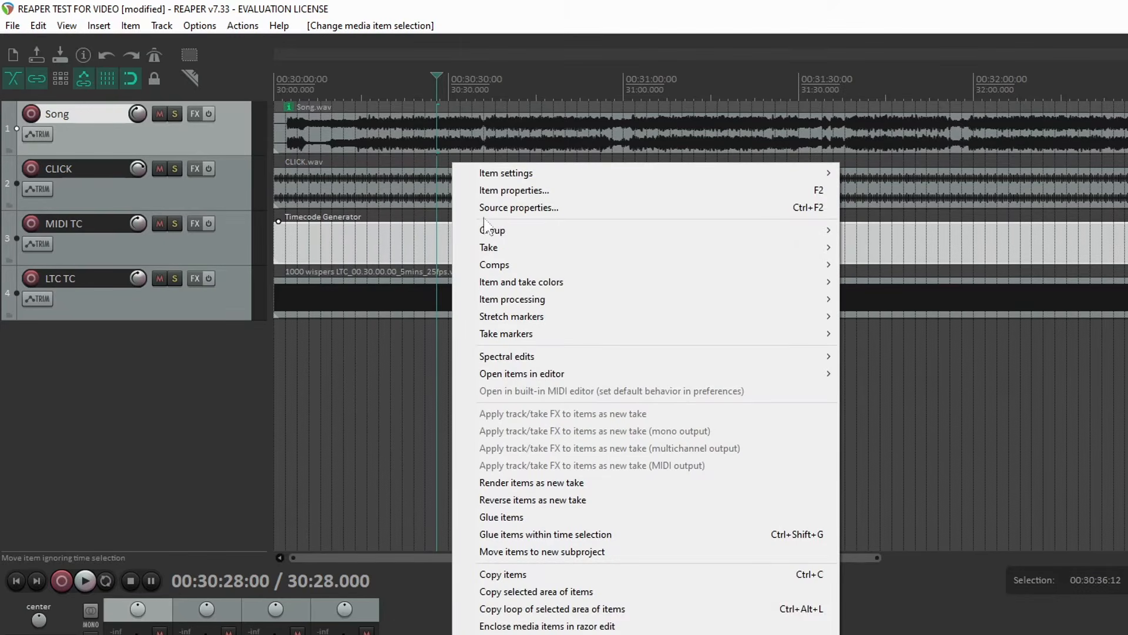
pyautogui.click(487, 213)
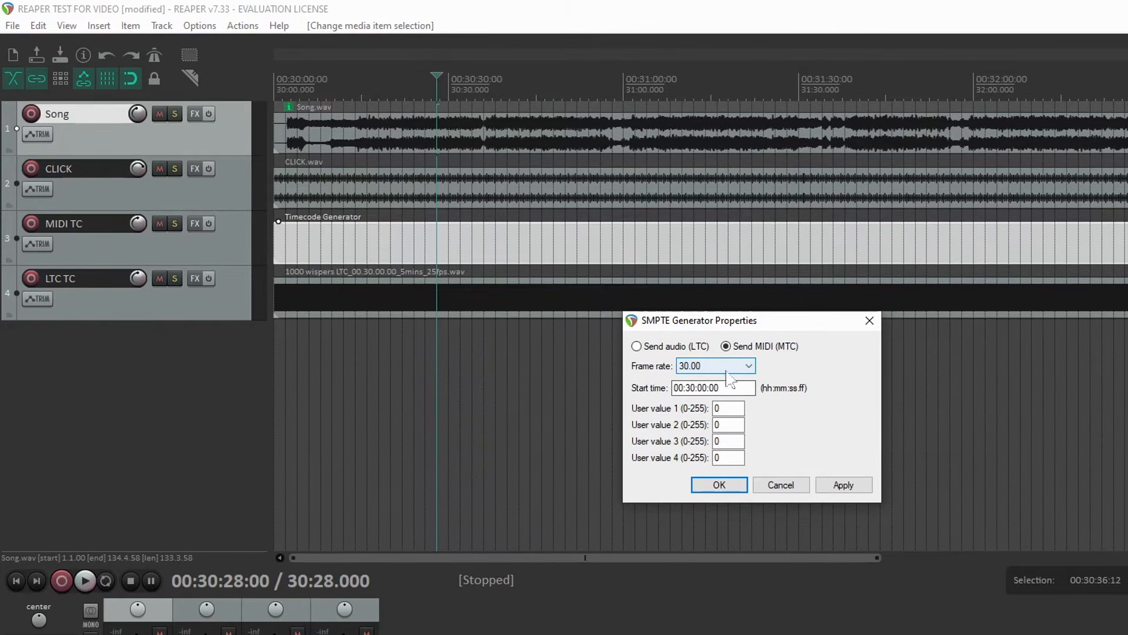
pyautogui.click(749, 366)
pyautogui.click(731, 389)
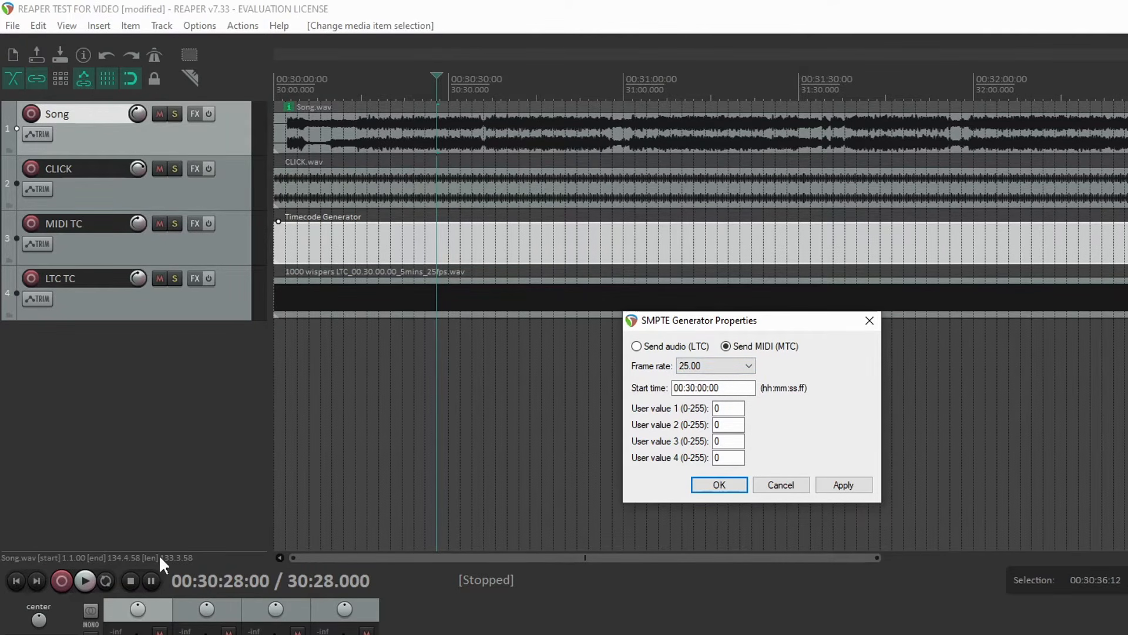
pyautogui.click(706, 486)
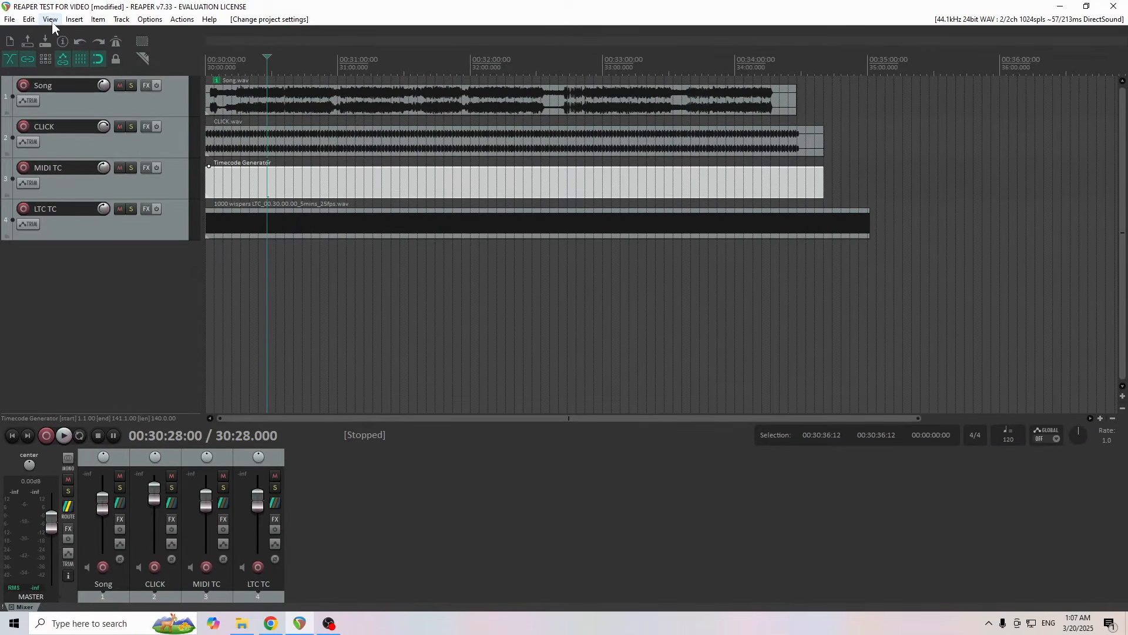
# Change the ruler's time unit to Minutes:Seconds
pyautogui.click(50, 21)
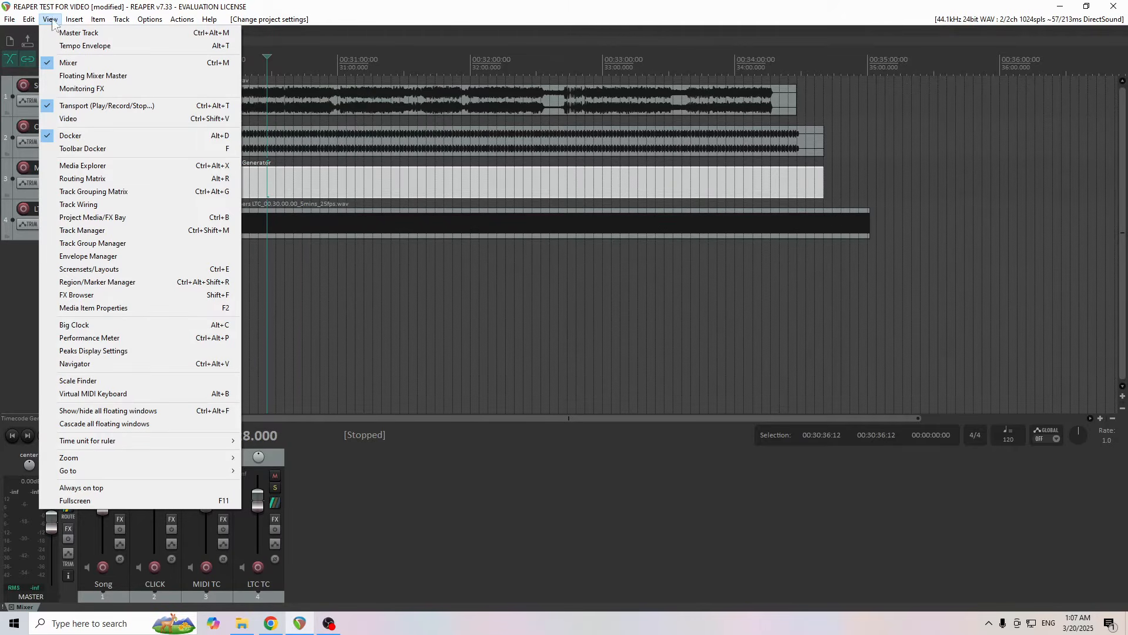
pyautogui.moveTo(100, 445)
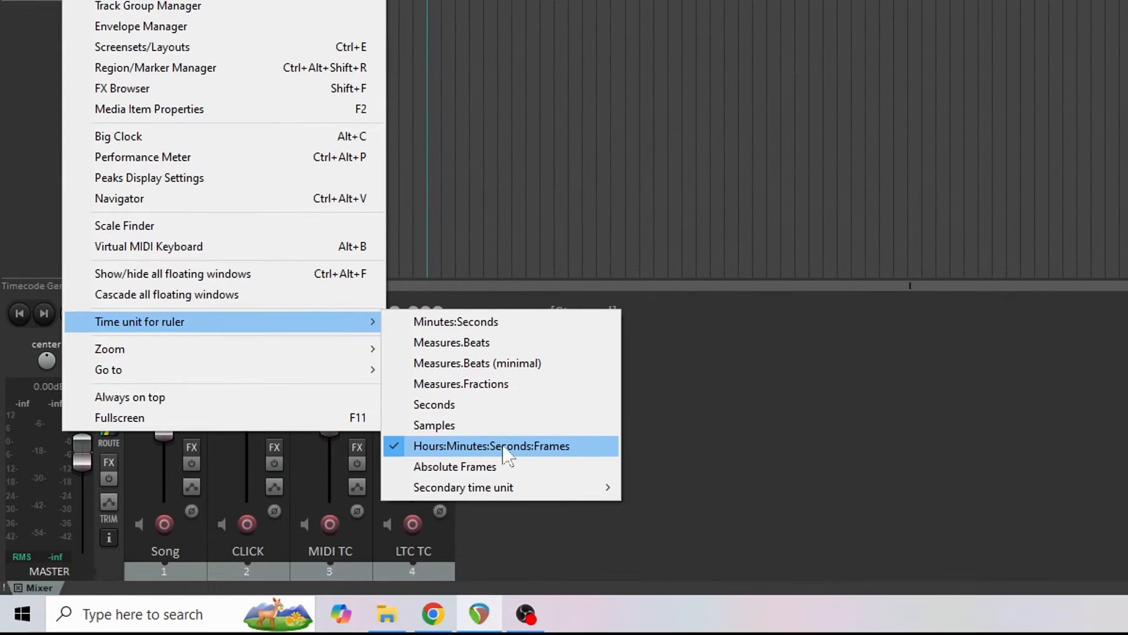
pyautogui.click(468, 329)
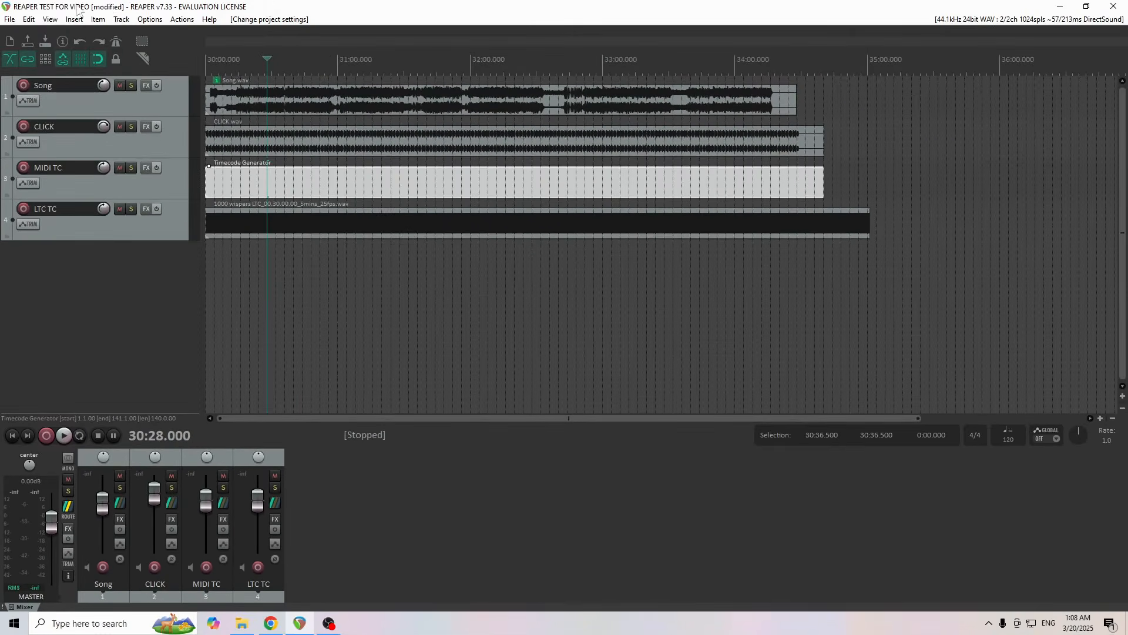
# Change the ruler's time unit to Hours:Minutes:Seconds:Frames
pyautogui.click(50, 19)
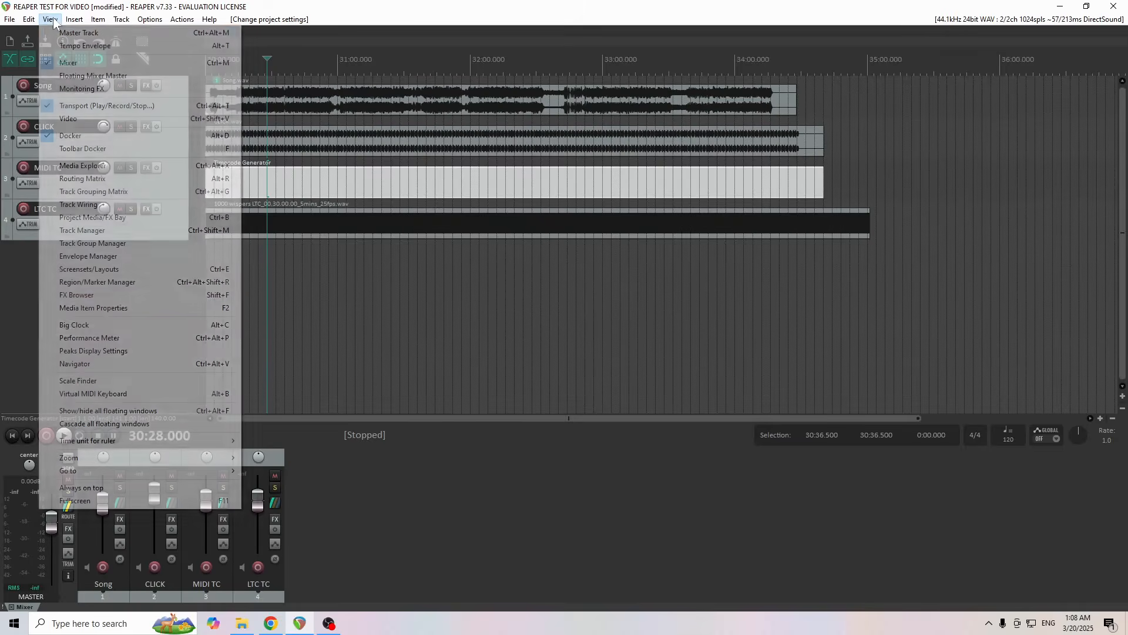
pyautogui.moveTo(191, 449)
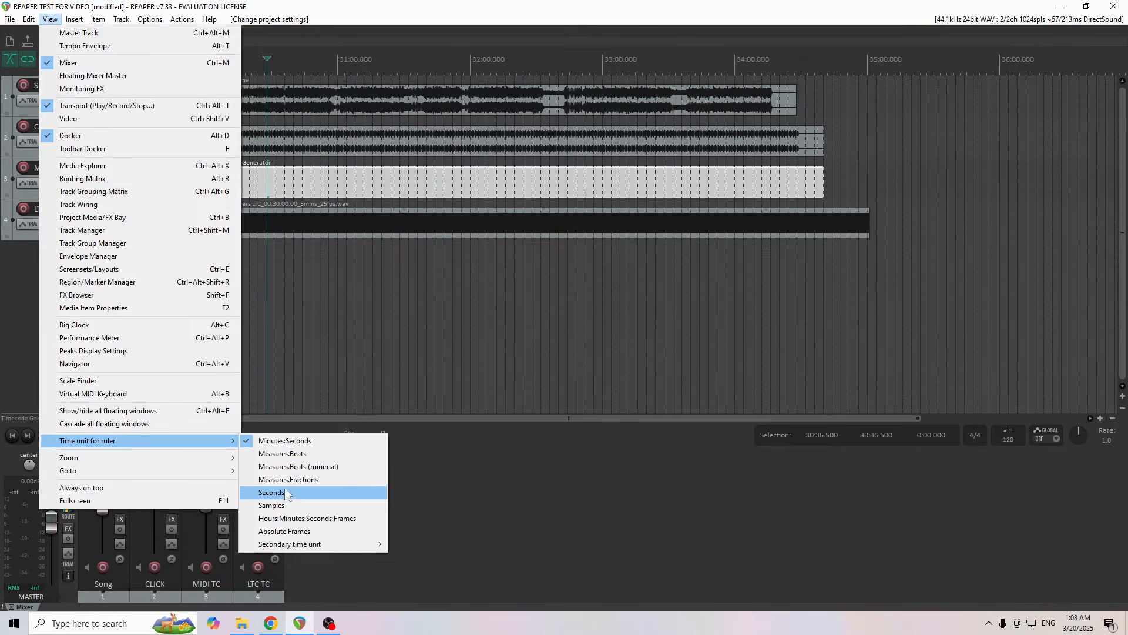
pyautogui.click(305, 520)
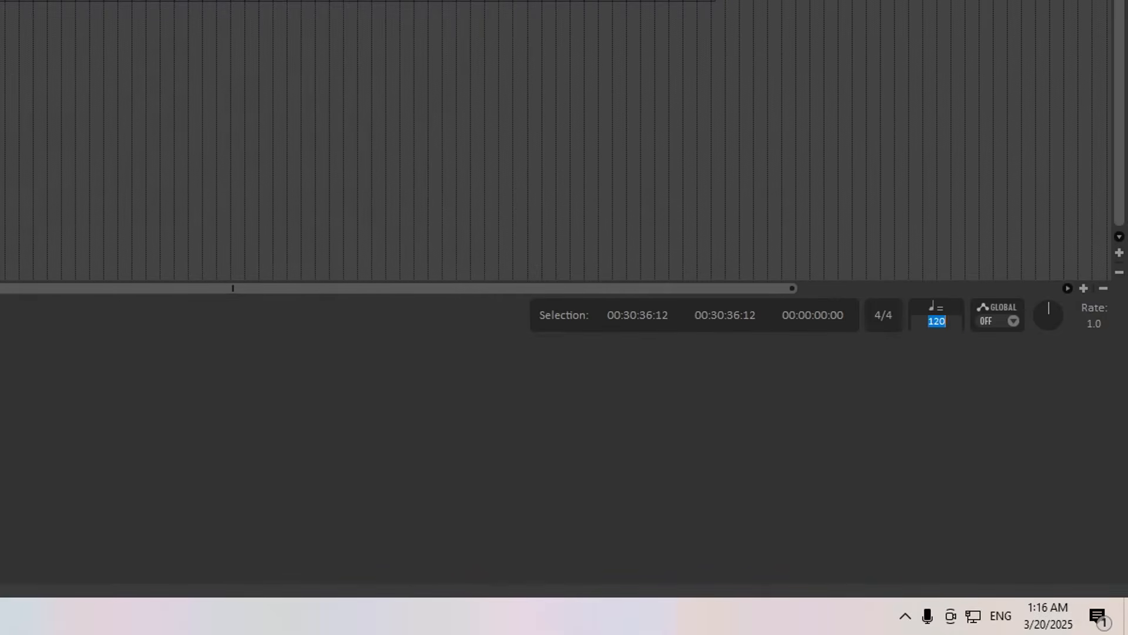
# Set the project tempo to 190 BPM so the grid can be compared with the click track
pyautogui.write('190')
pyautogui.press('Return')
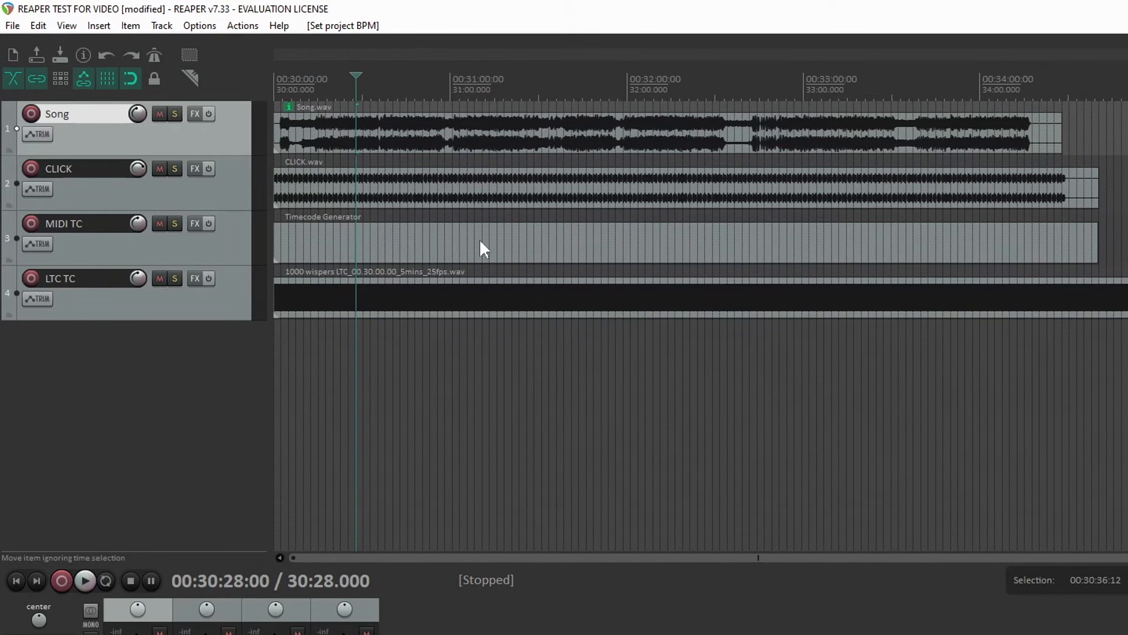
pyautogui.scroll(5, 474, 239)
pyautogui.scroll(4, 549, 209)
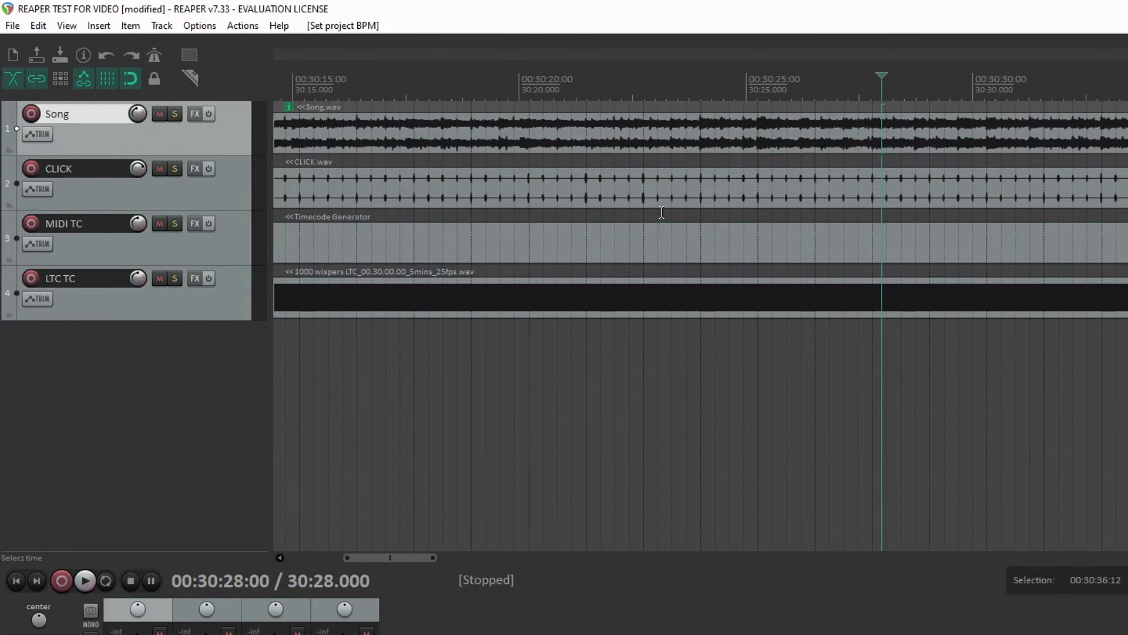
pyautogui.scroll(3, 660, 209)
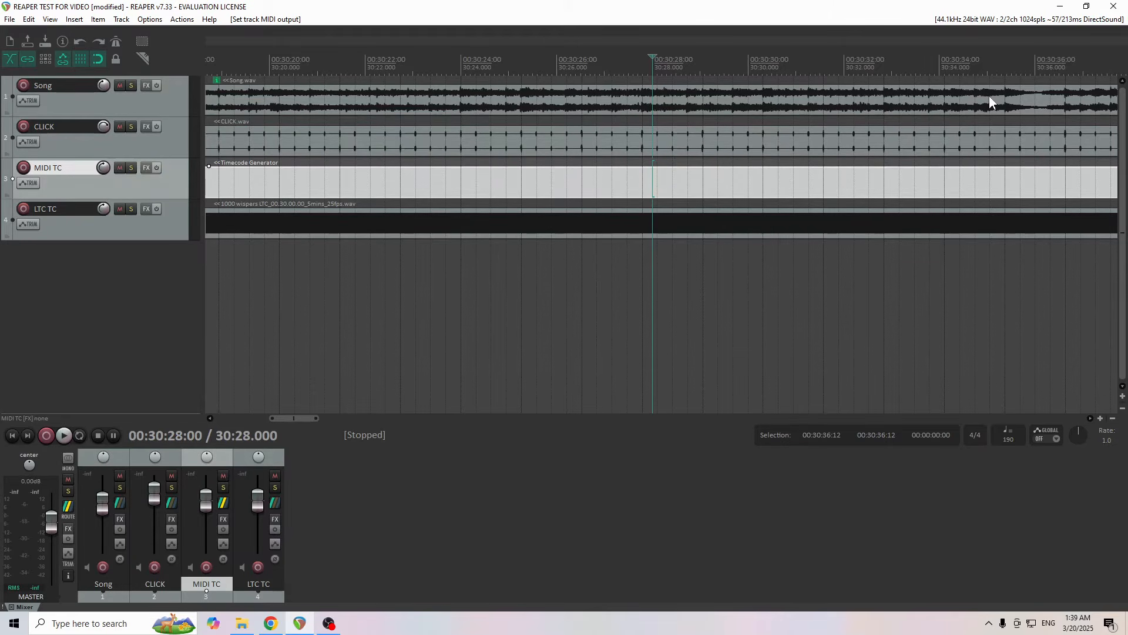
# In the MIDI output preferences, set the Komplete Audio 6 MIDI device to open in low latency/low precision mode
pyautogui.click(150, 20)
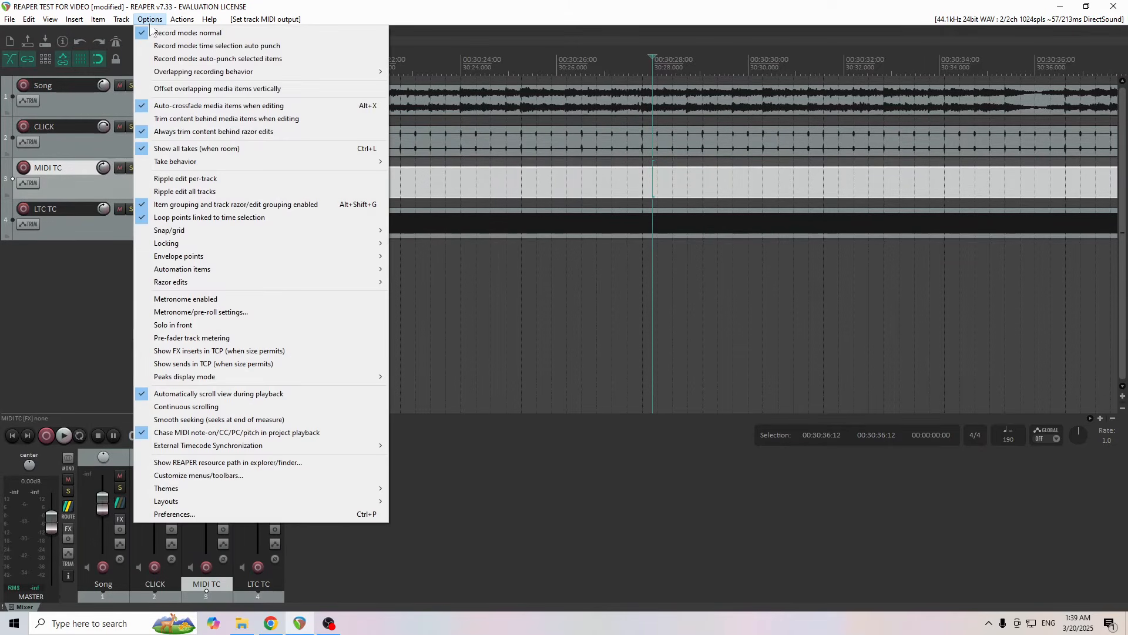
pyautogui.click(198, 515)
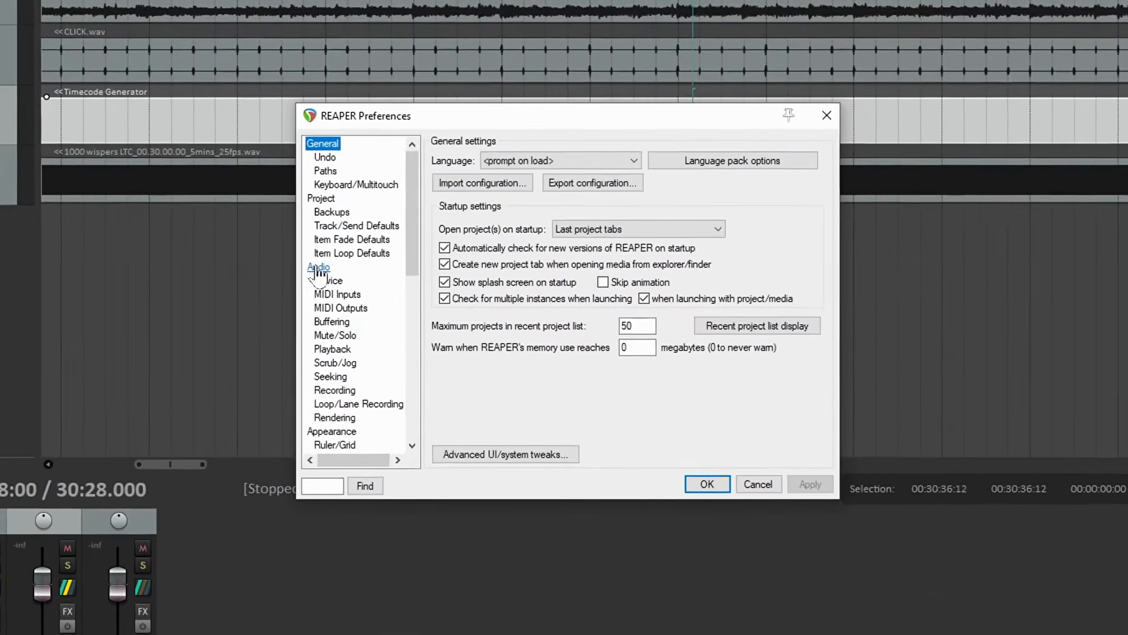
pyautogui.click(396, 283)
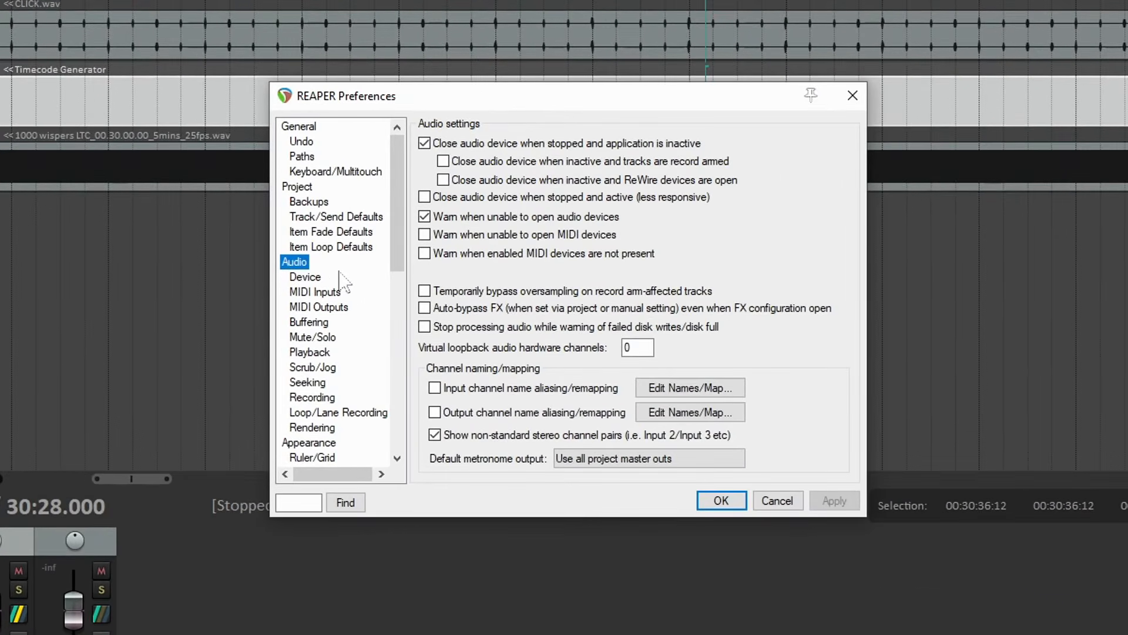
pyautogui.click(345, 312)
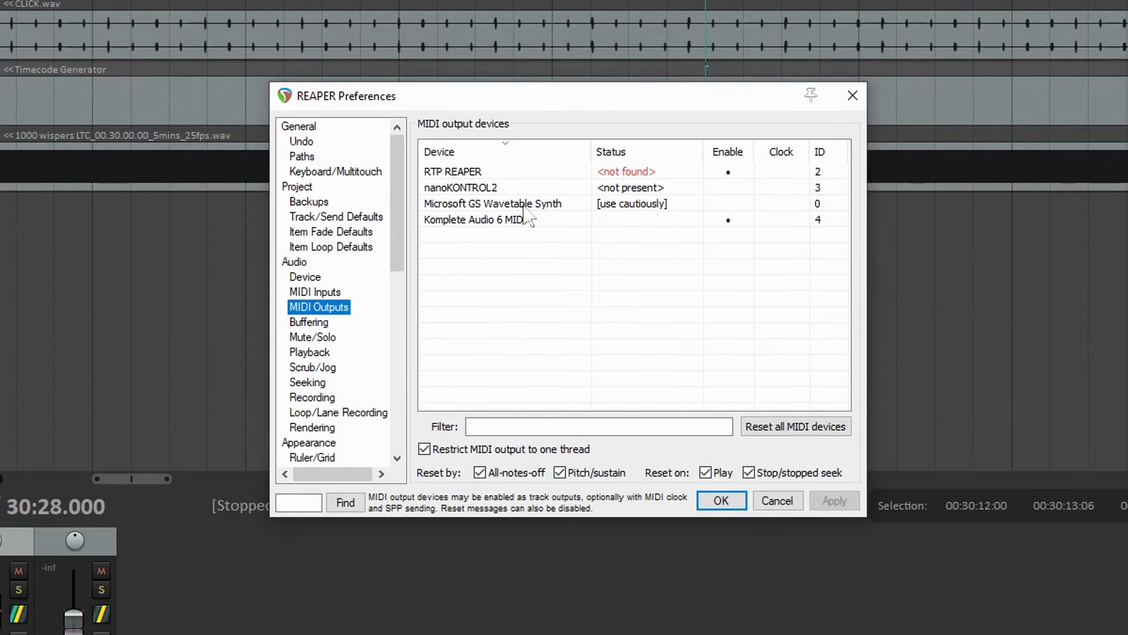
pyautogui.click(480, 222)
pyautogui.doubleClick(483, 222)
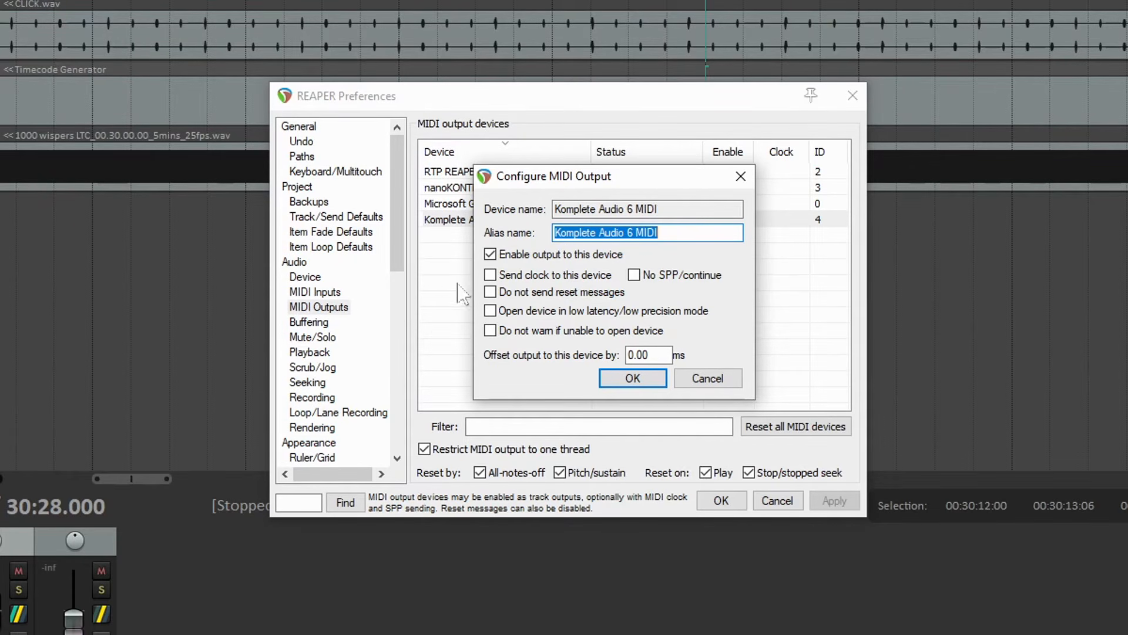
pyautogui.click(492, 312)
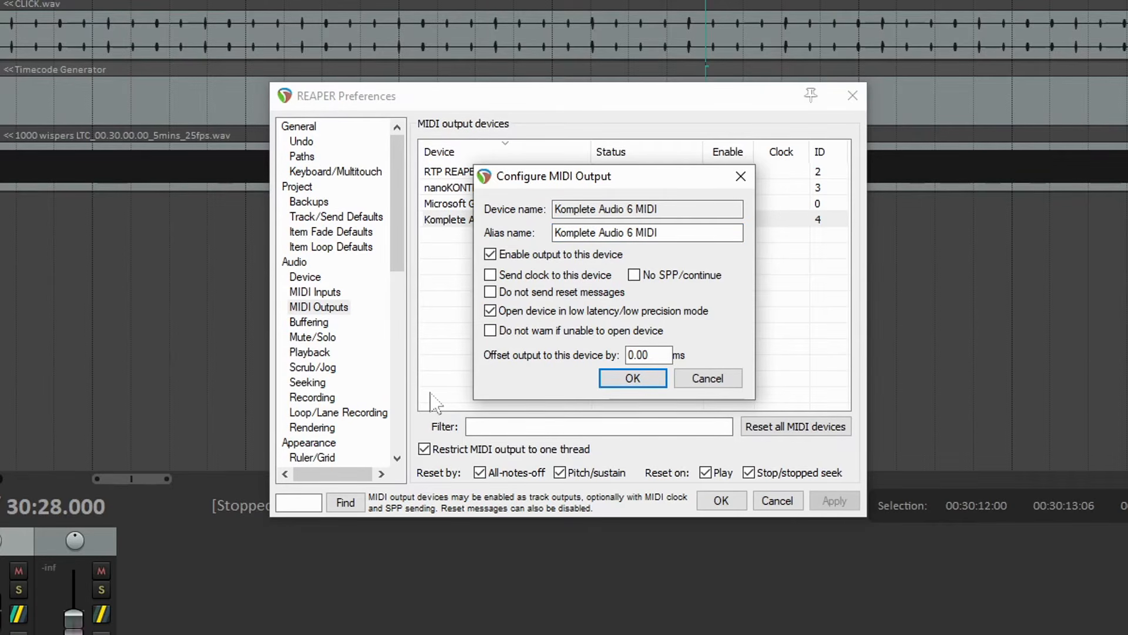
pyautogui.click(628, 379)
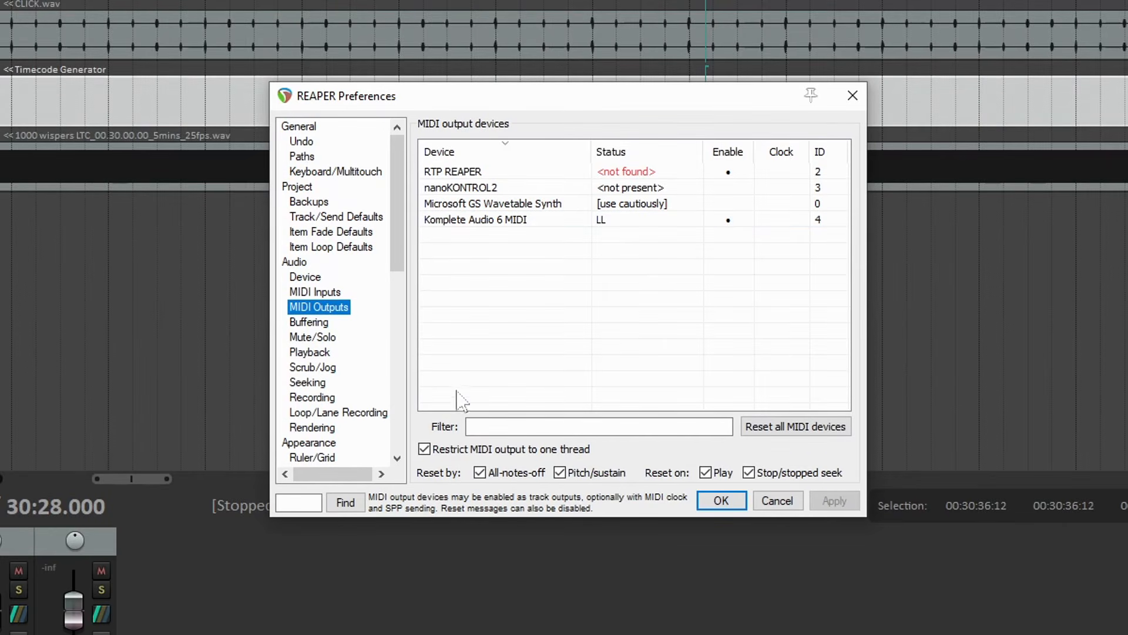
# Select Main Output (Komplete Audio 6 WDM Audio) as the DirectSound output device and save the preferences
pyautogui.click(297, 262)
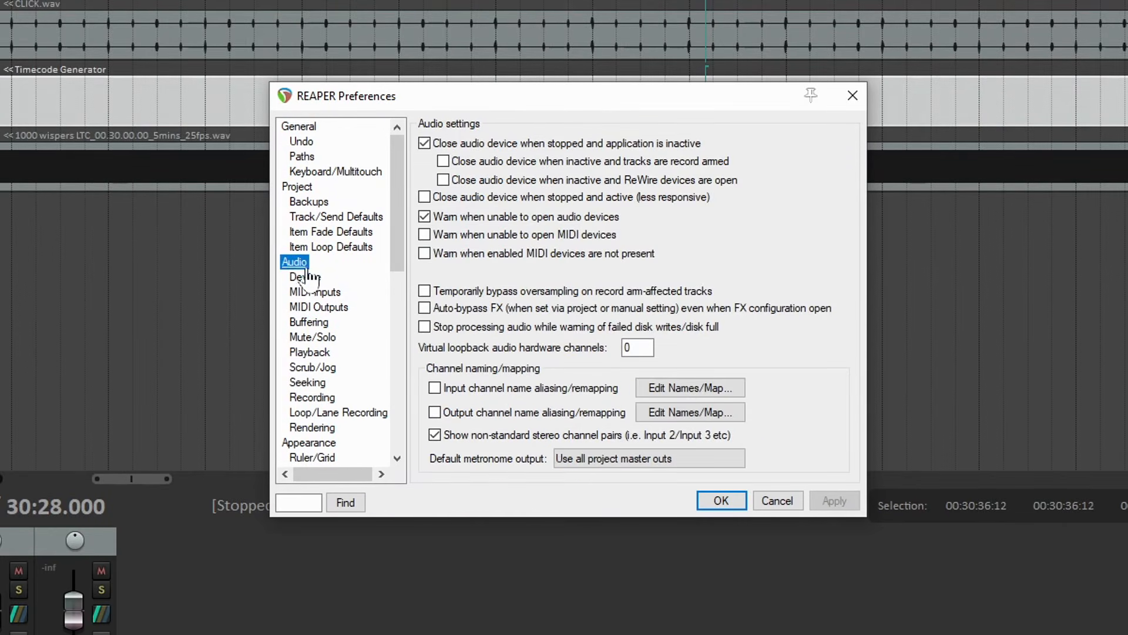
pyautogui.click(306, 278)
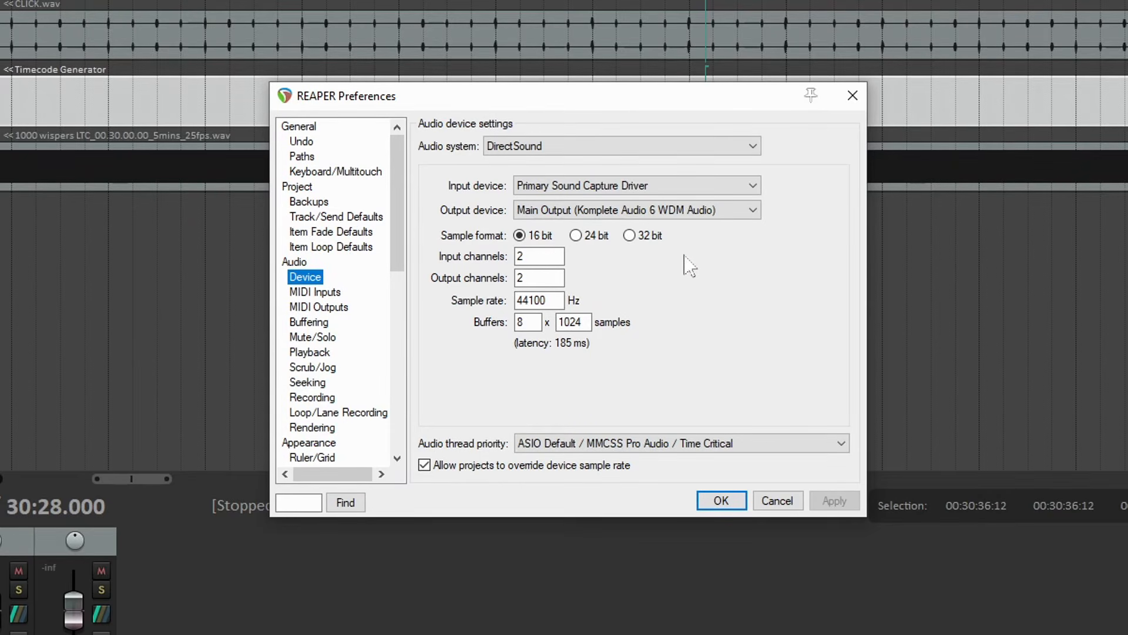
pyautogui.click(552, 213)
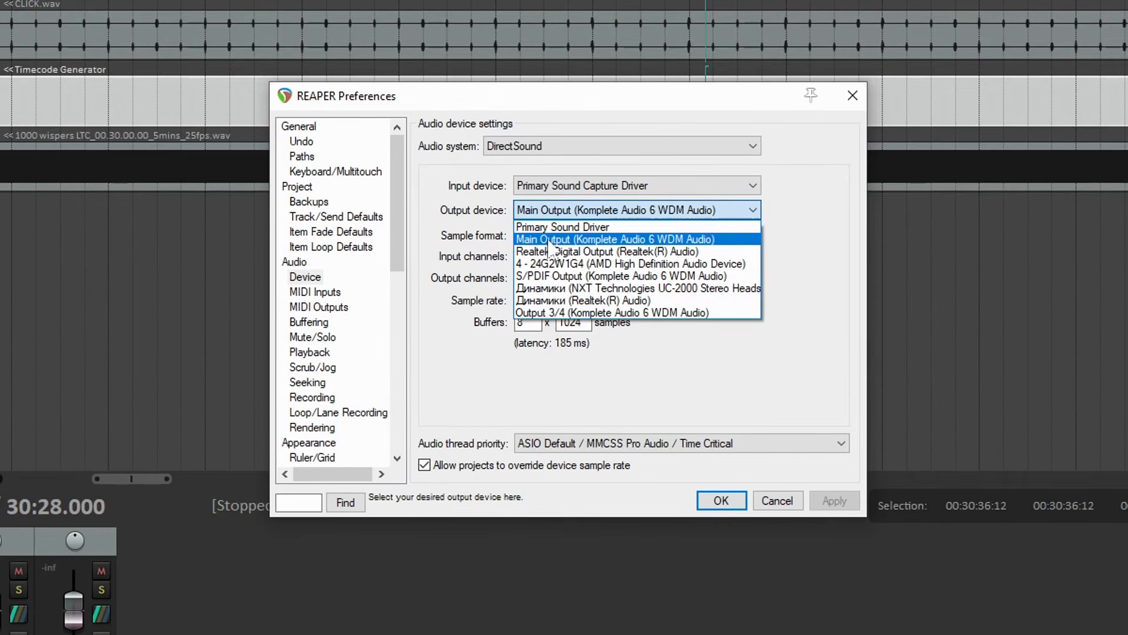
pyautogui.click(549, 240)
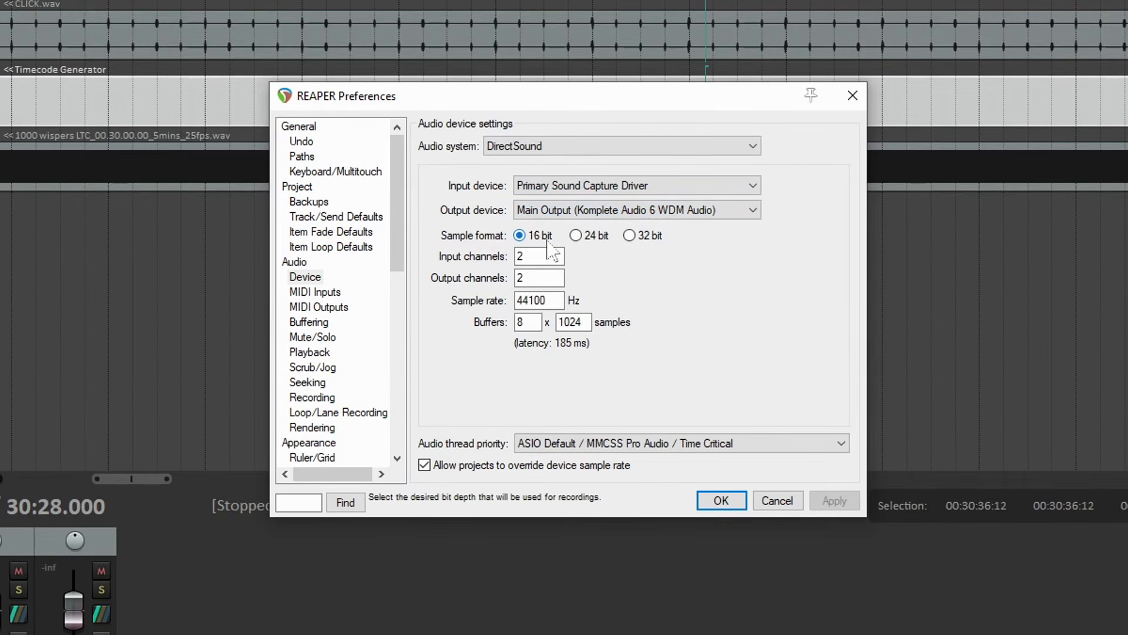
pyautogui.click(514, 150)
pyautogui.click(521, 152)
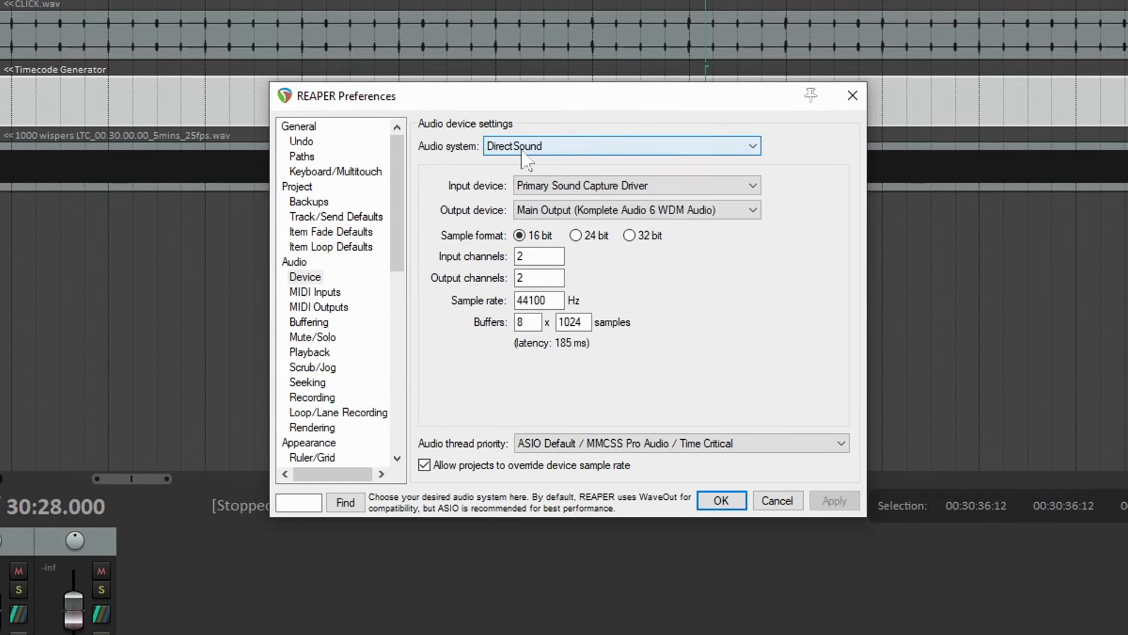
pyautogui.click(720, 503)
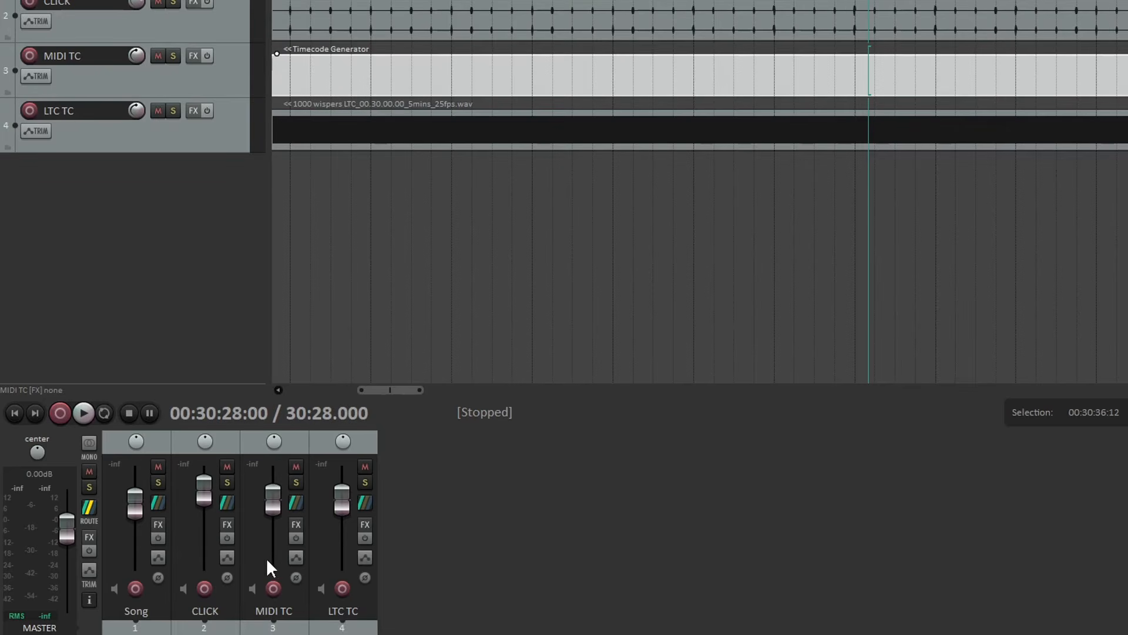
# Route the MIDI TC track's MIDI hardware output to Komplete Audio 6 MIDI, sending to original channels
pyautogui.click(295, 503)
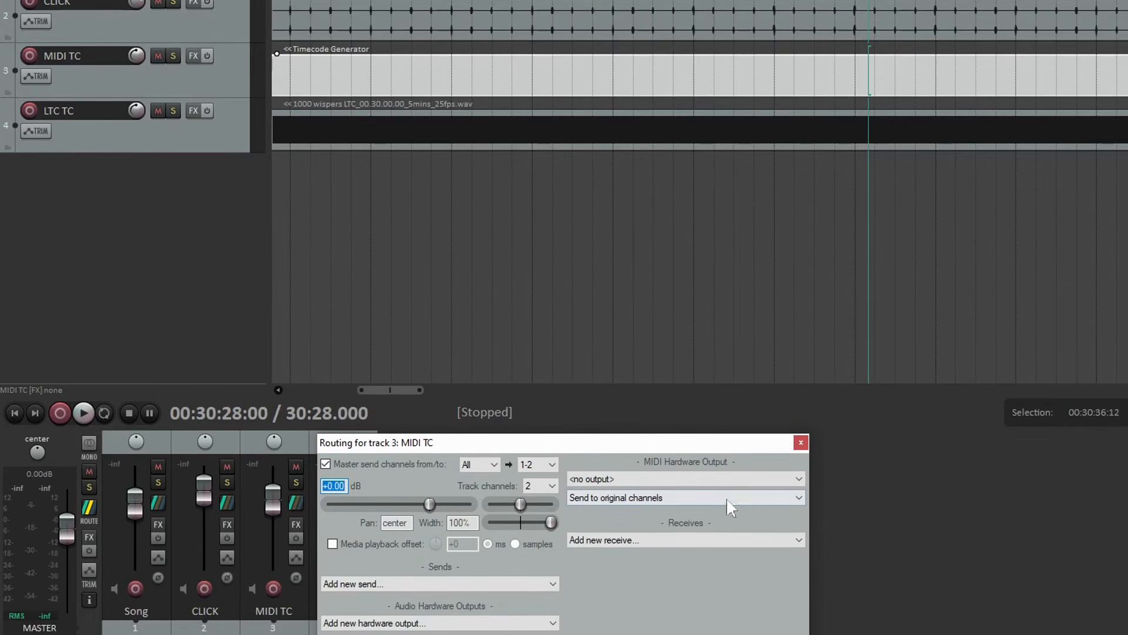
pyautogui.click(646, 479)
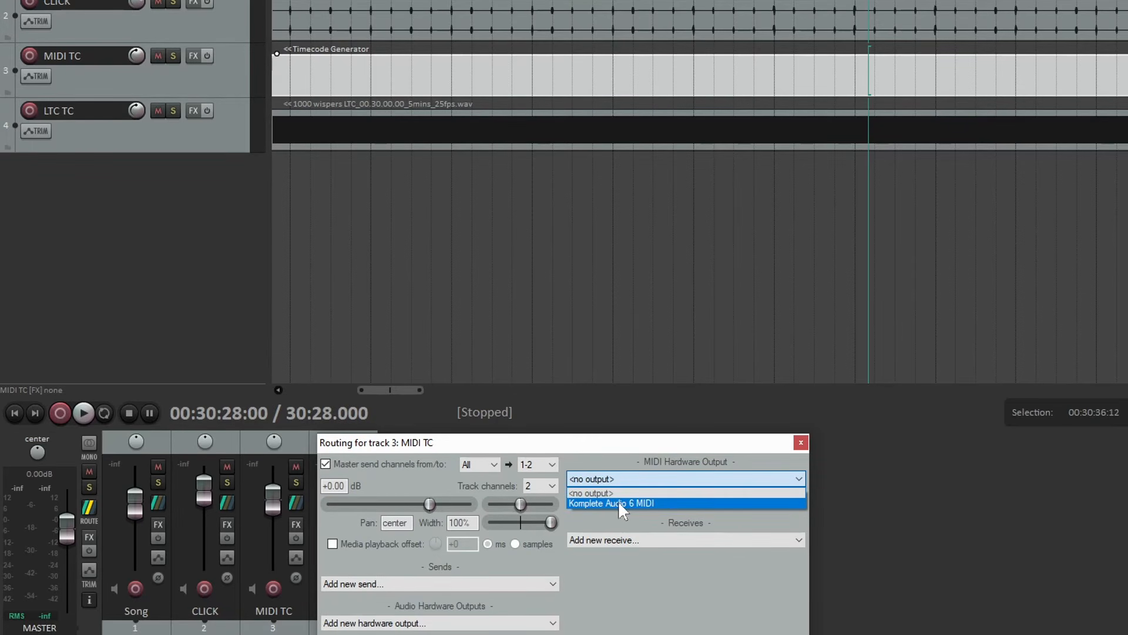
pyautogui.click(619, 503)
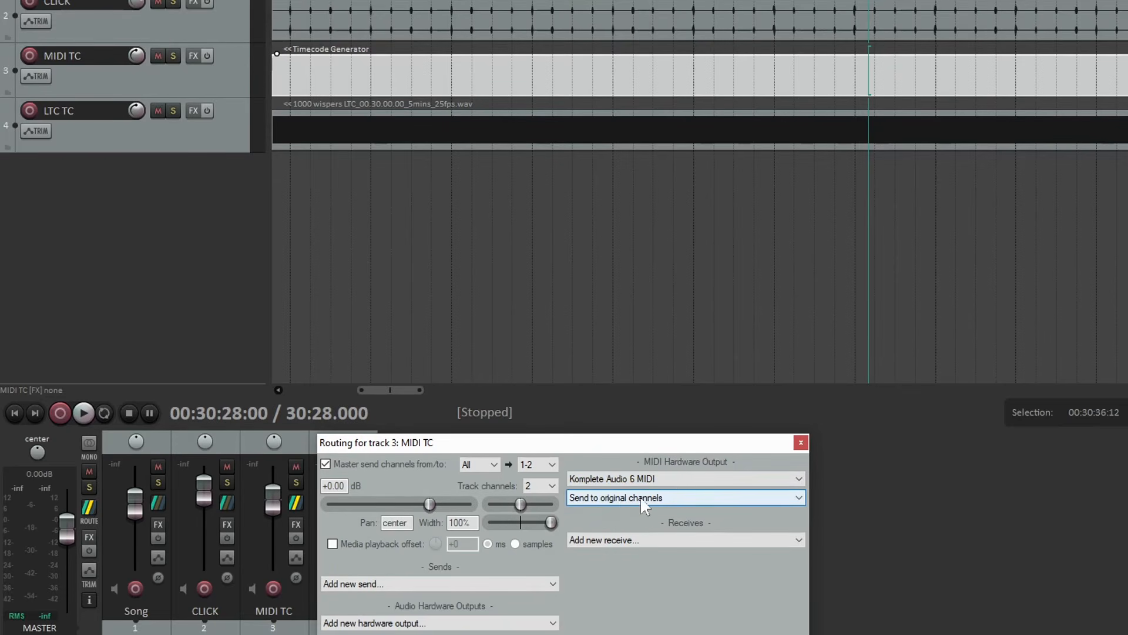
pyautogui.click(800, 443)
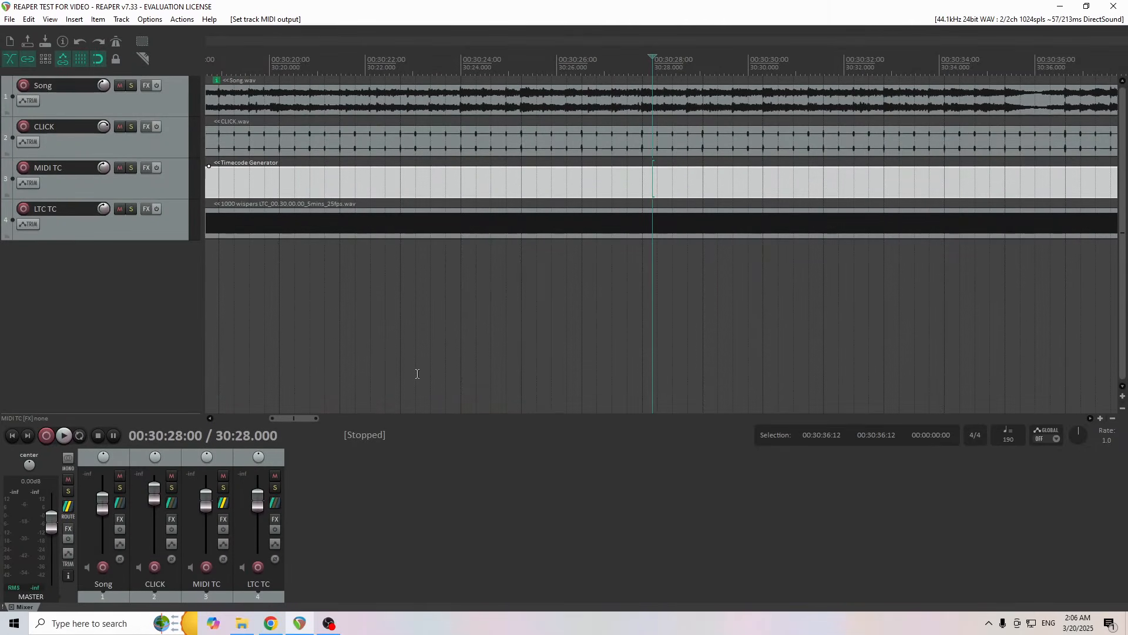
# In the audio device preferences, switch the audio system to ASIO with the Komplete Audio 6 driver
pyautogui.click(150, 19)
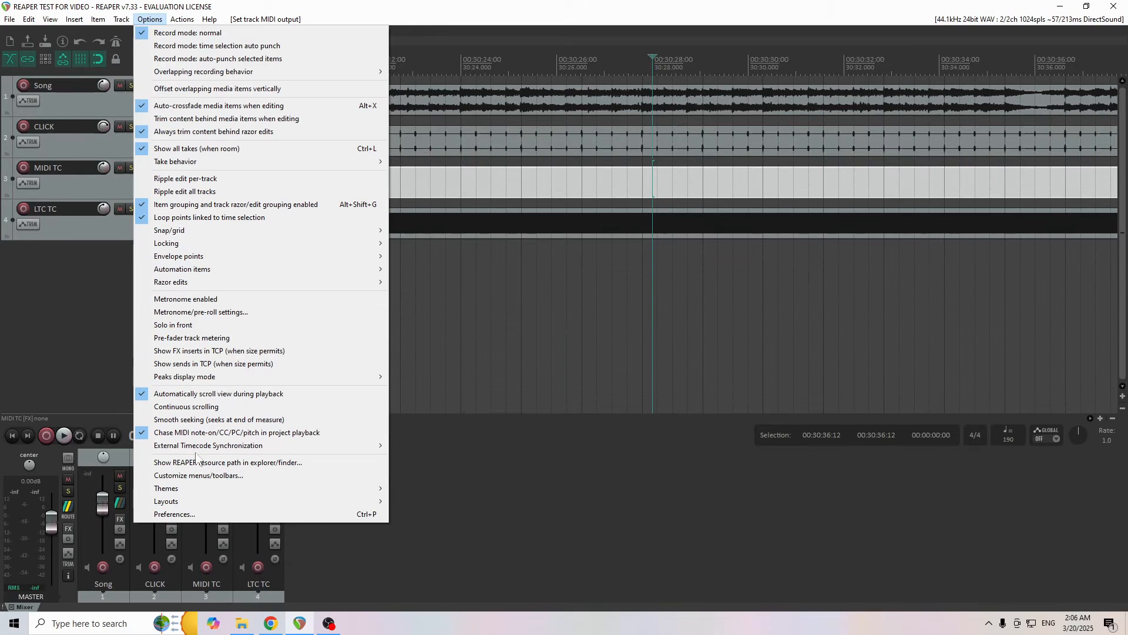
pyautogui.click(214, 515)
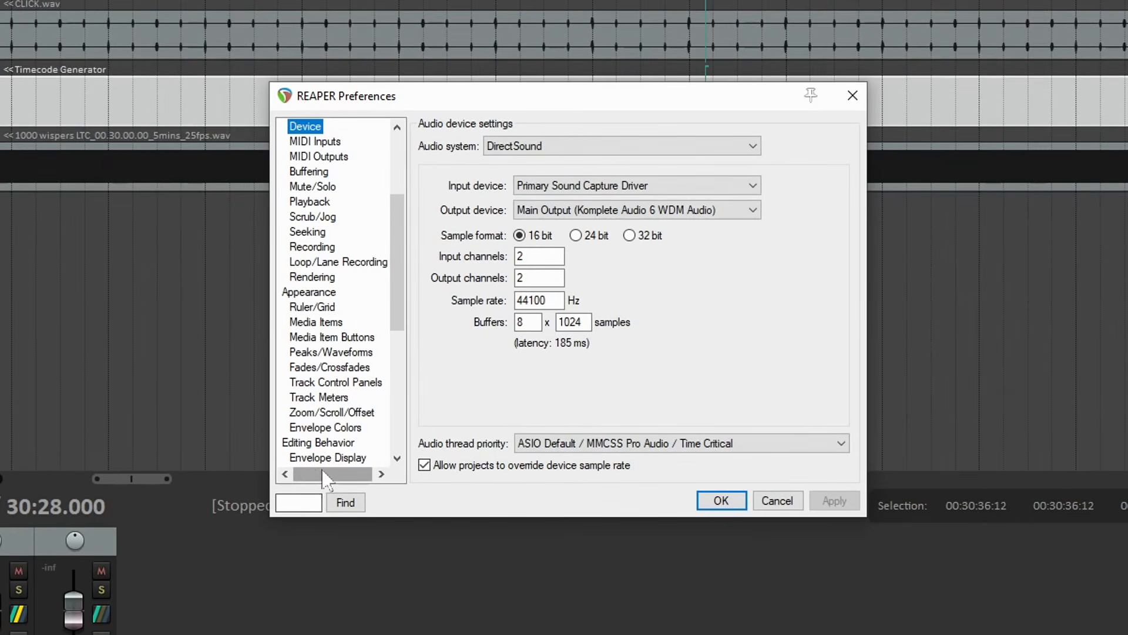
pyautogui.scroll(4, 346, 275)
pyautogui.click(297, 262)
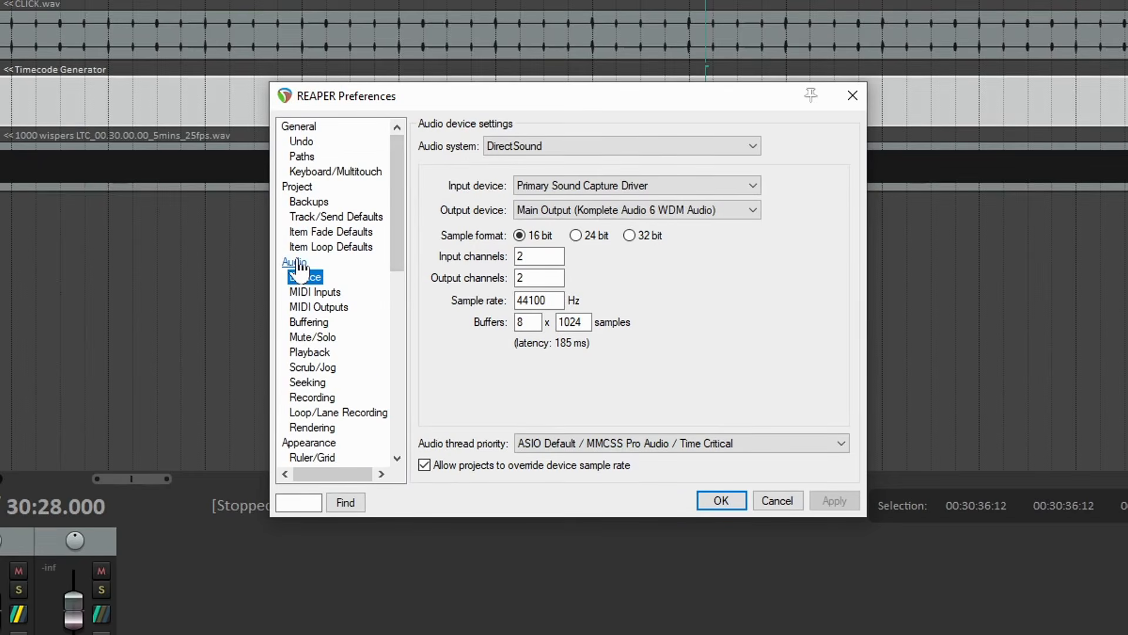
pyautogui.click(305, 277)
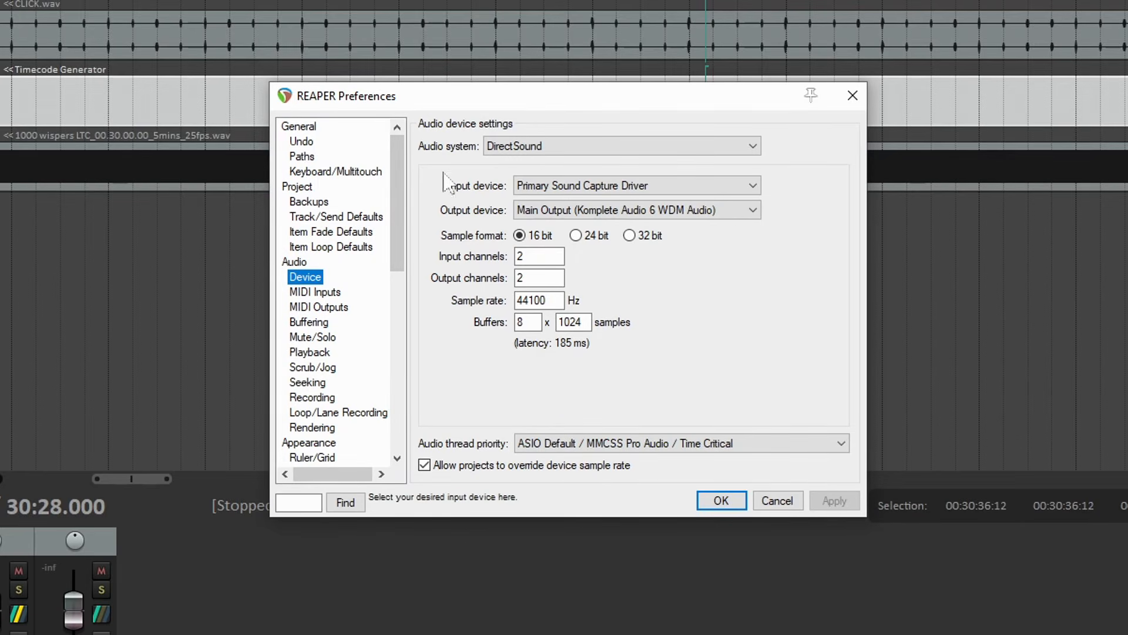
pyautogui.click(488, 151)
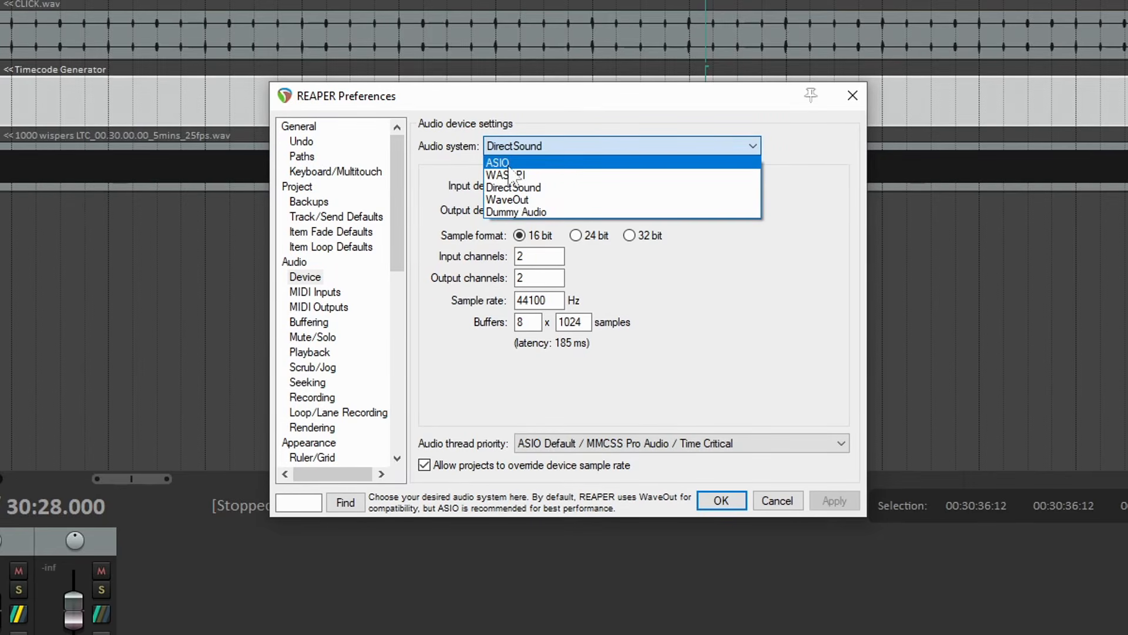
pyautogui.click(510, 164)
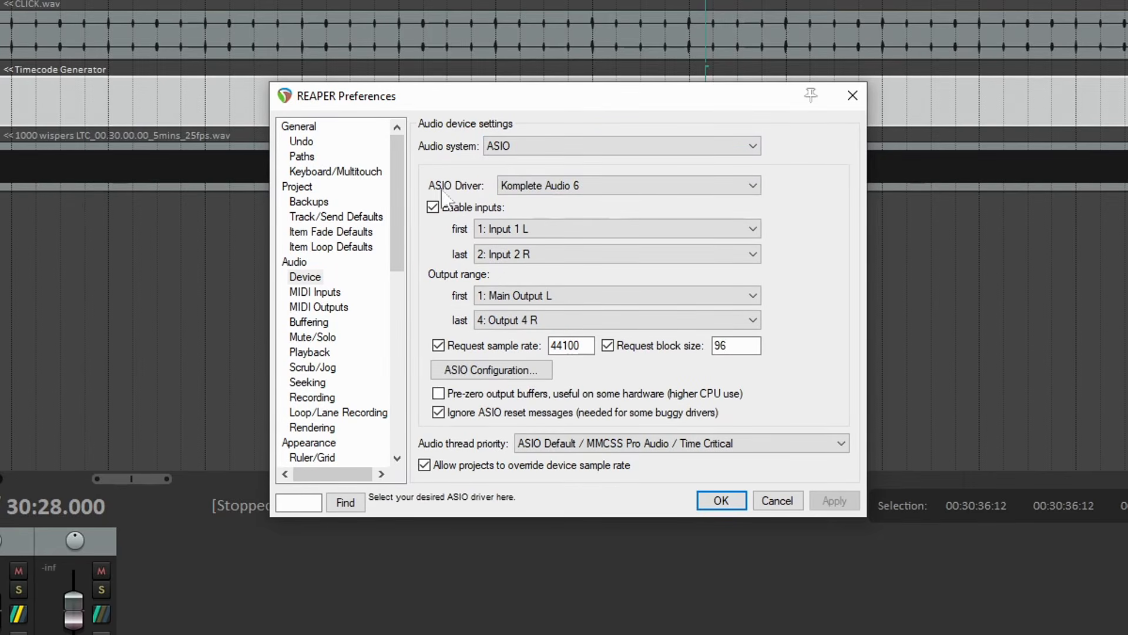
pyautogui.click(503, 186)
pyautogui.click(535, 202)
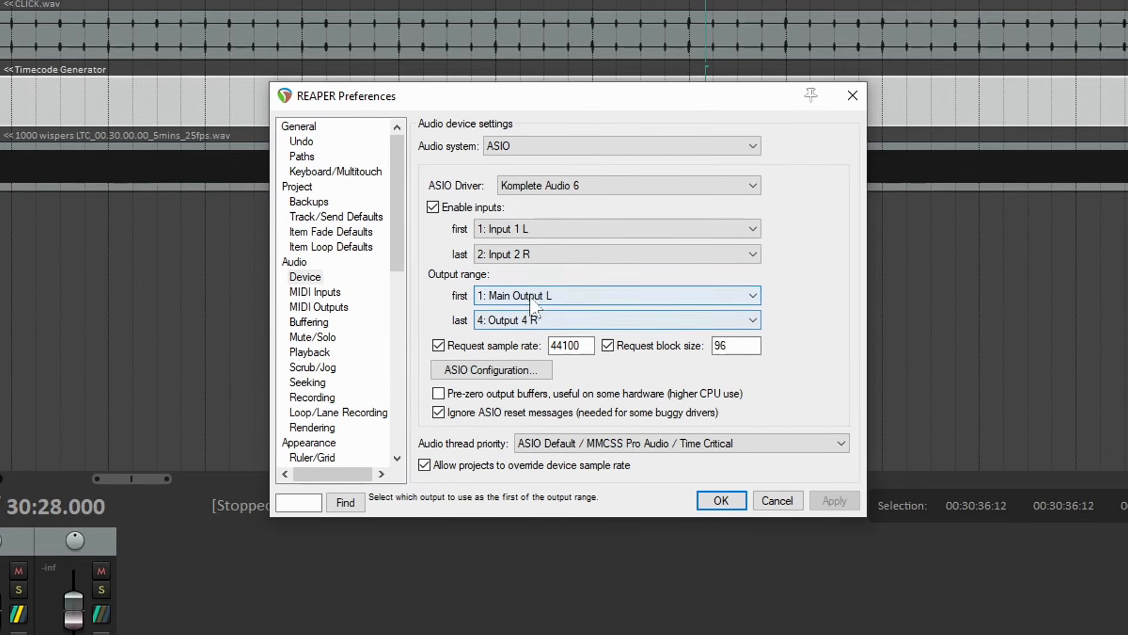
# Set the last channel of the ASIO output range to 4: Output 4 R
pyautogui.click(517, 320)
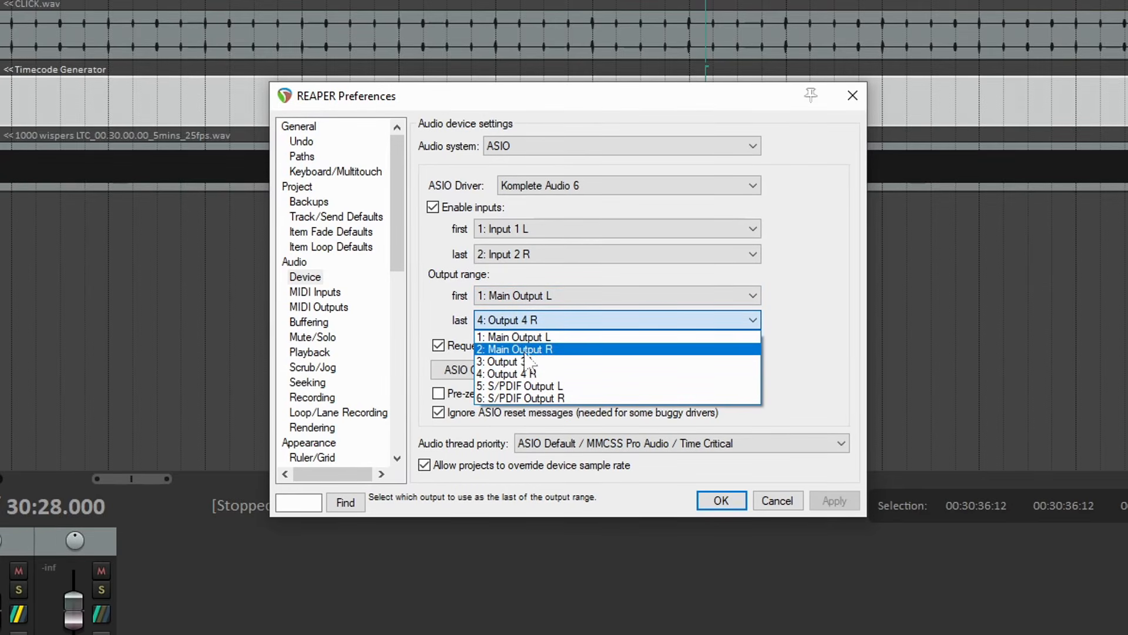
pyautogui.click(527, 350)
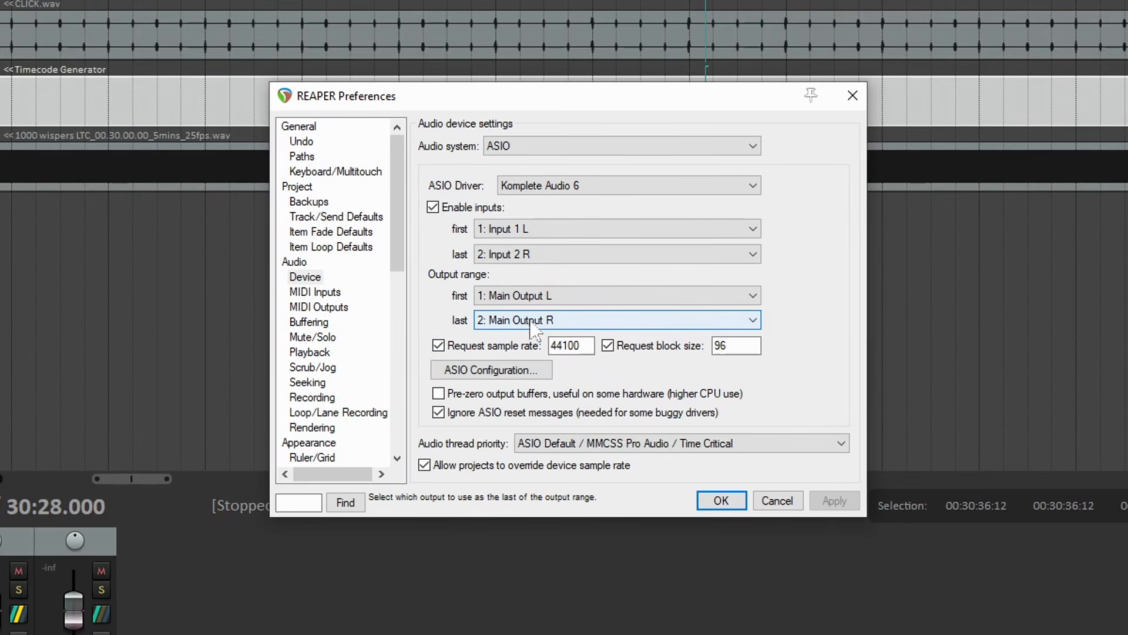
pyautogui.click(523, 321)
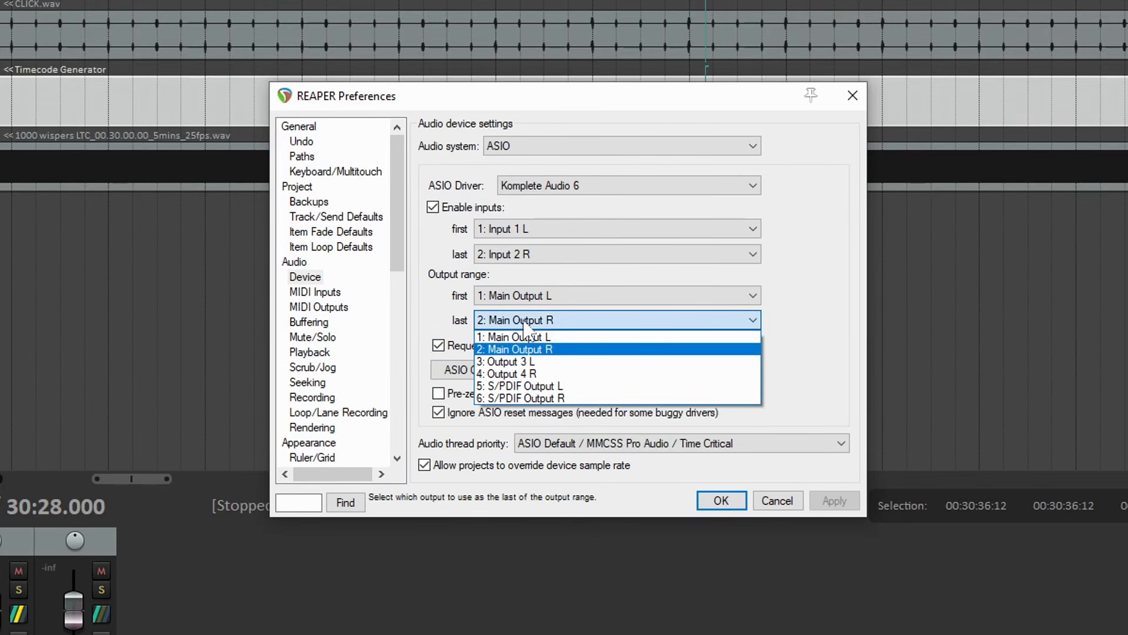
pyautogui.click(543, 376)
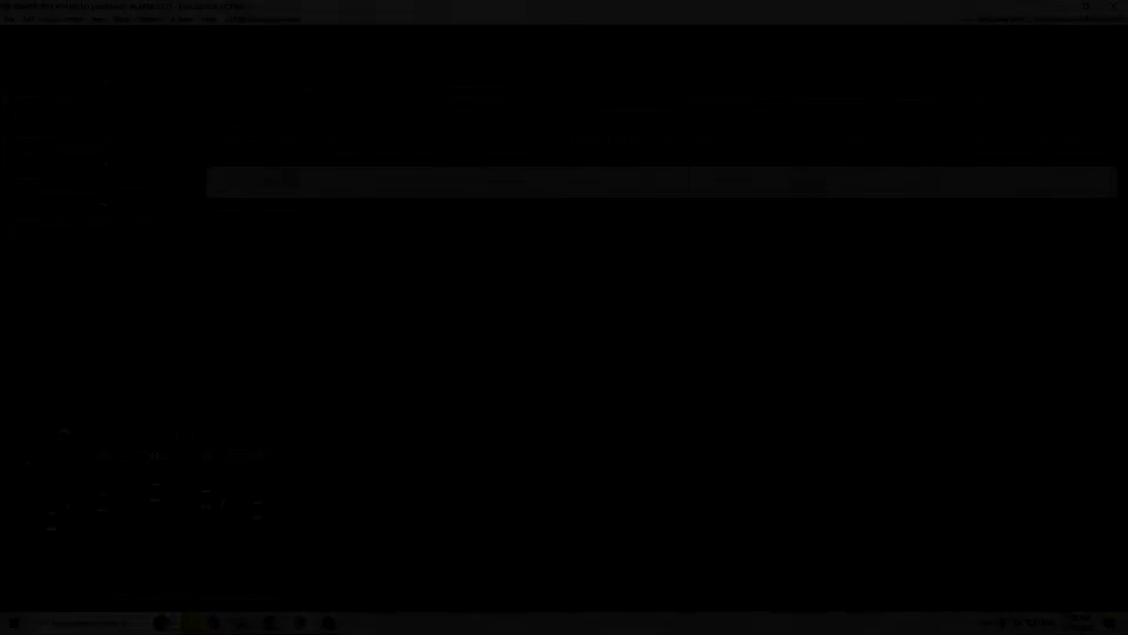
# Play the project from 00:30:00:00 to check the signal on all four tracks
pyautogui.press('space')
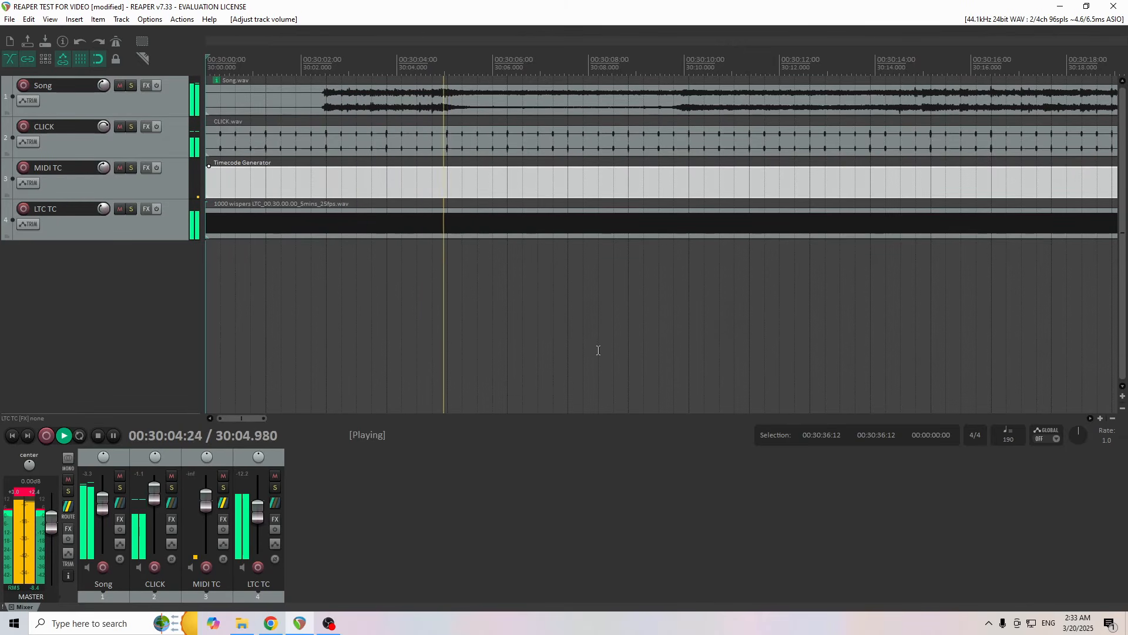
# Route the LTC TC track to hardware output 3: Output 3 L instead of the master send, and play the project to check its signal
pyautogui.press('space')
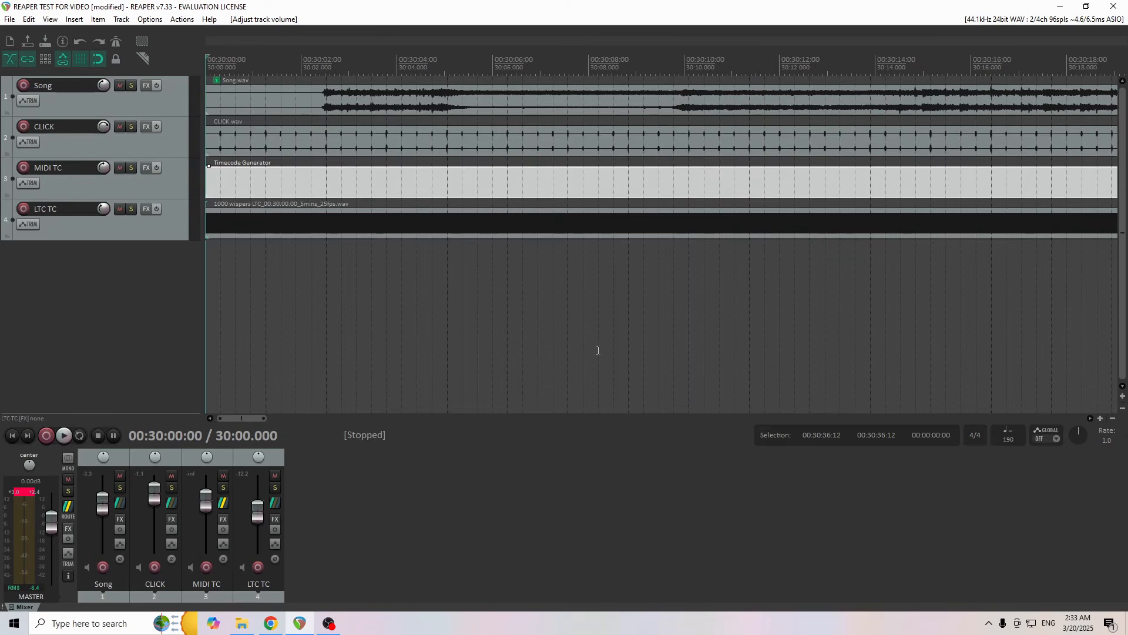
pyautogui.click(276, 503)
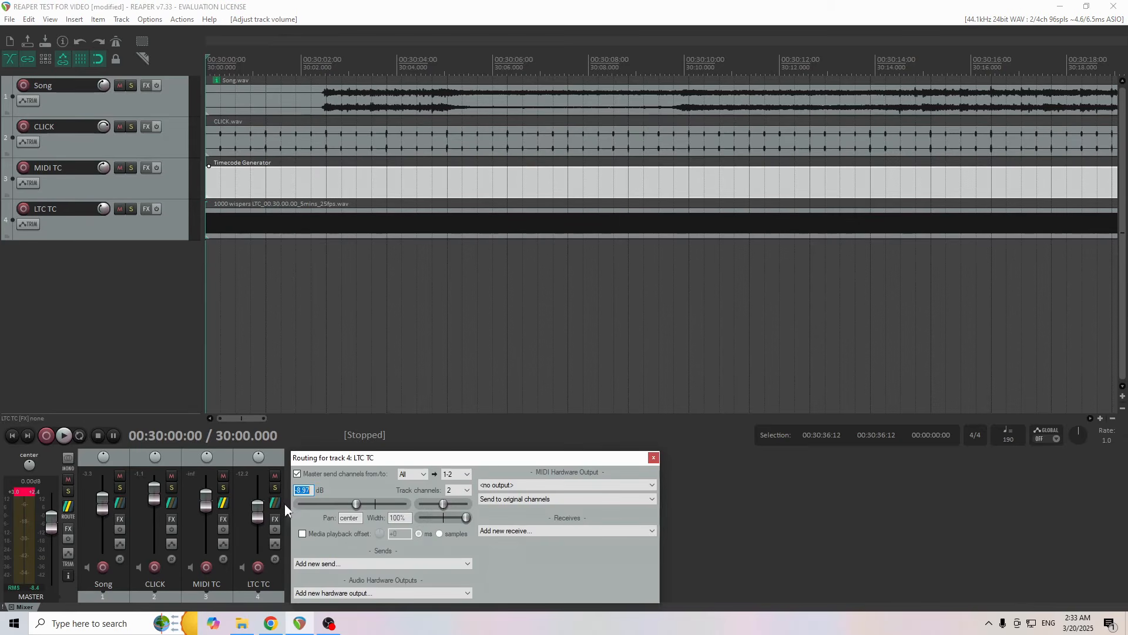
pyautogui.click(298, 474)
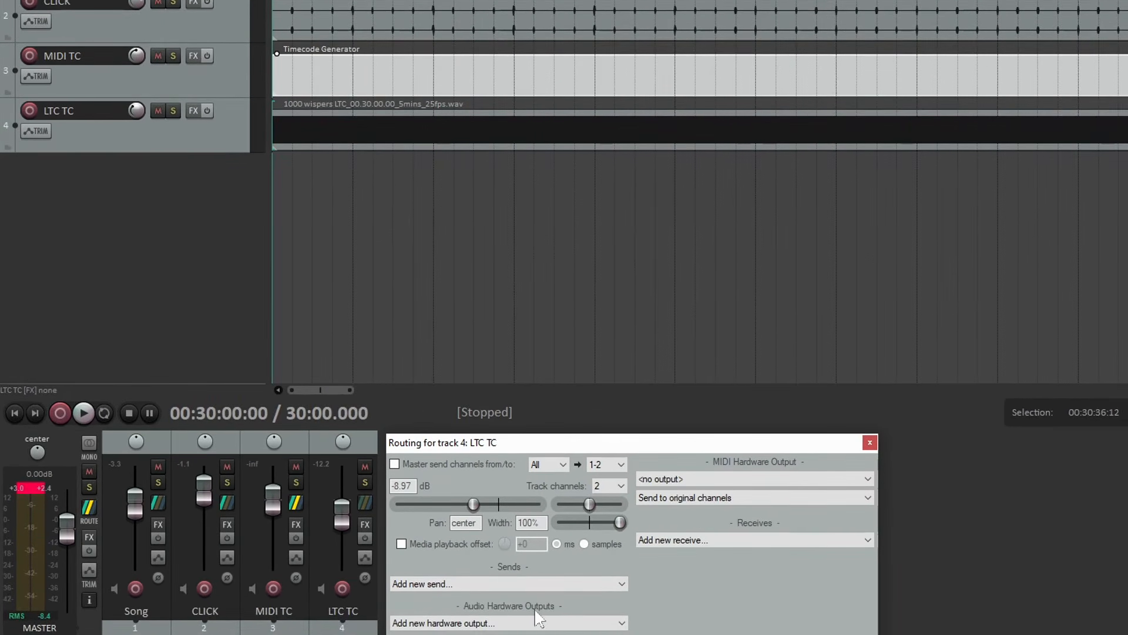
pyautogui.click(452, 624)
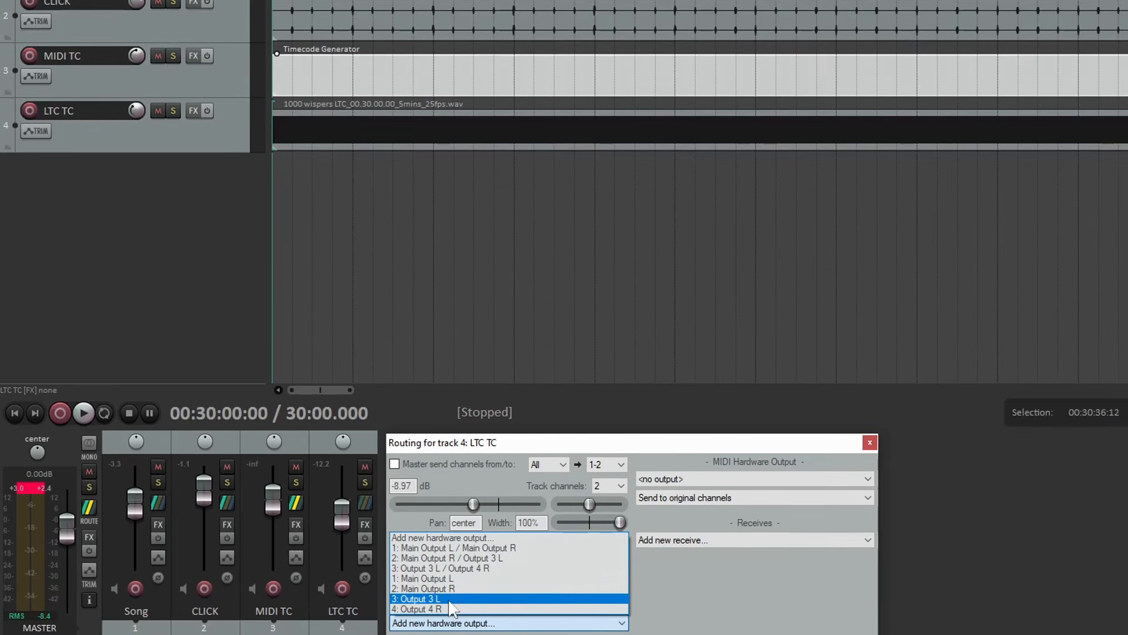
pyautogui.click(450, 599)
pyautogui.click(869, 368)
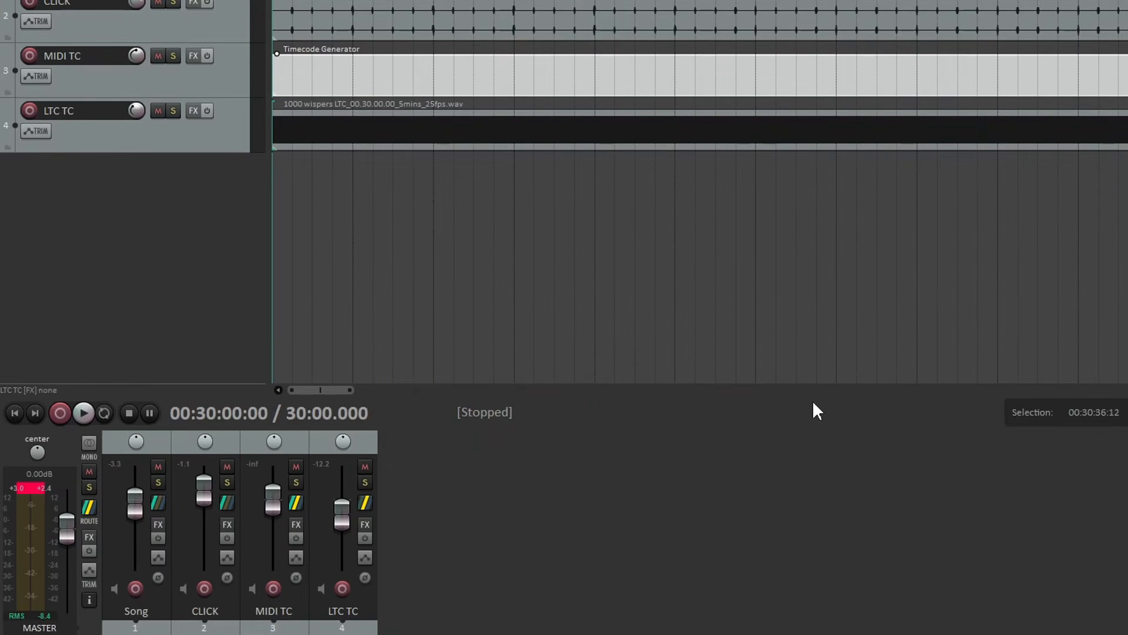
pyautogui.press('space')
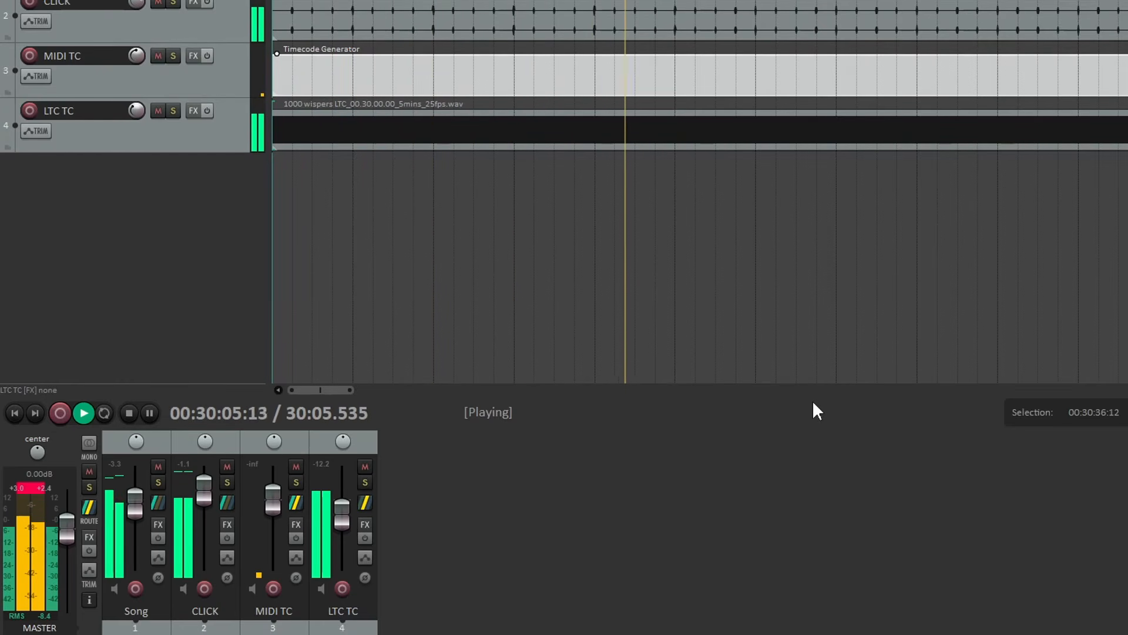
pyautogui.press('space')
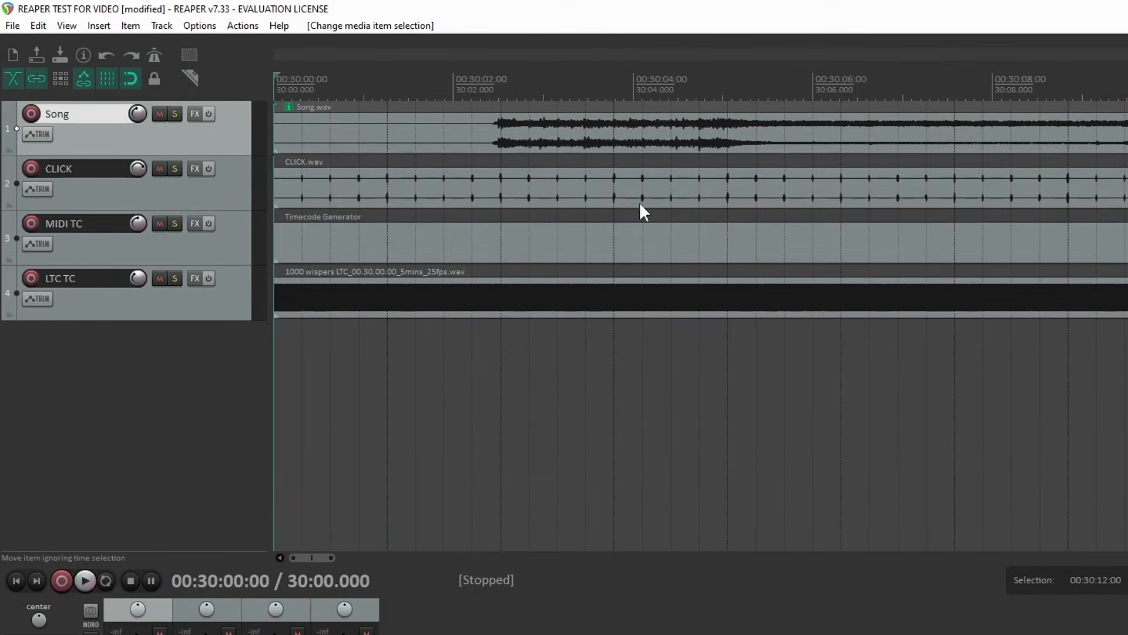
# Add a marker at 00:30:02:13, where the song audio starts, and name it INTRO
pyautogui.click(502, 86)
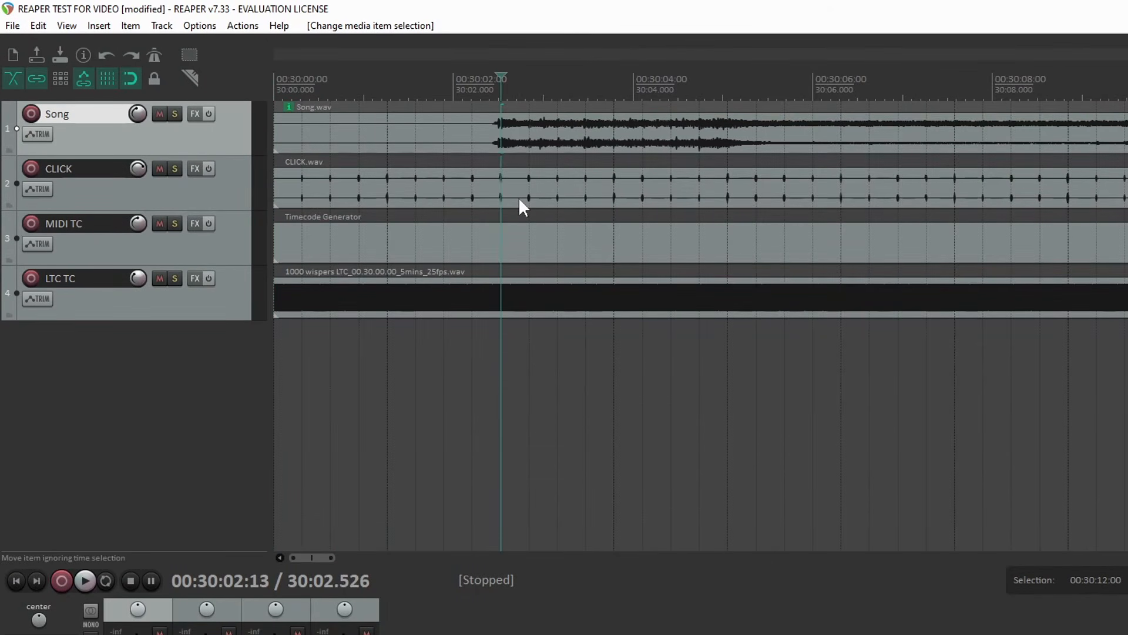
pyautogui.press('m')
pyautogui.click(628, 146)
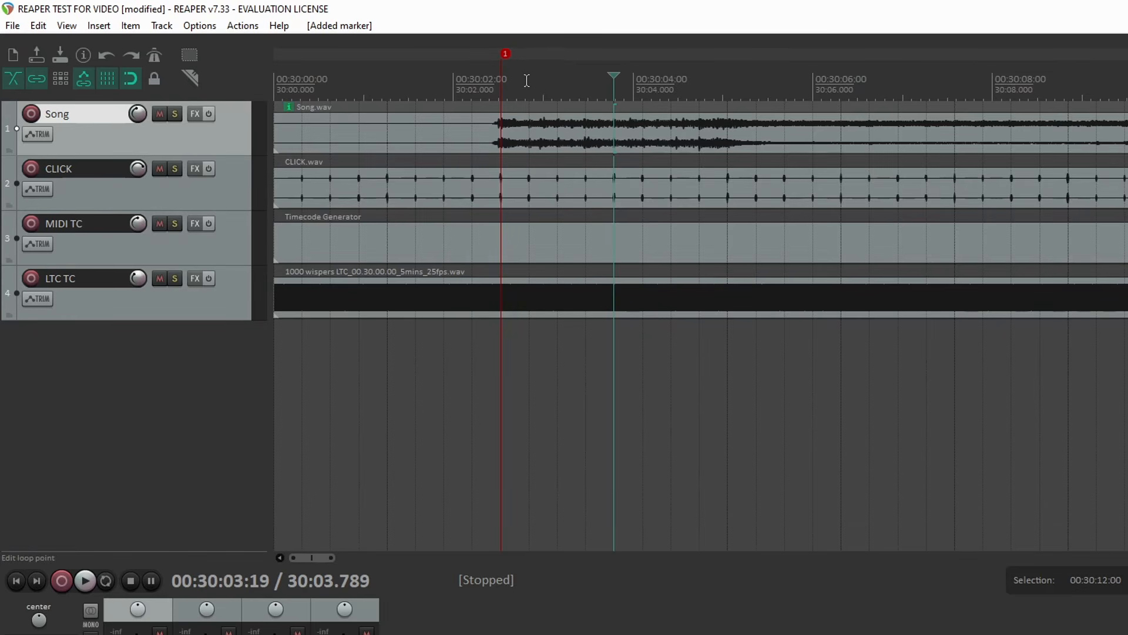
pyautogui.doubleClick(506, 51)
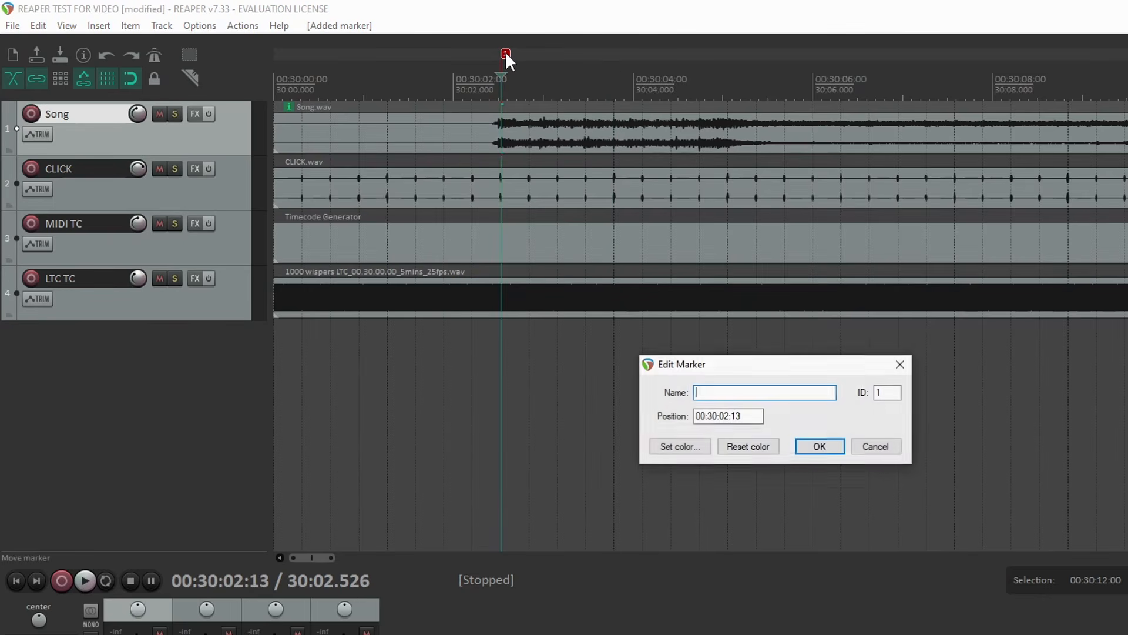
pyautogui.write('INTRO')
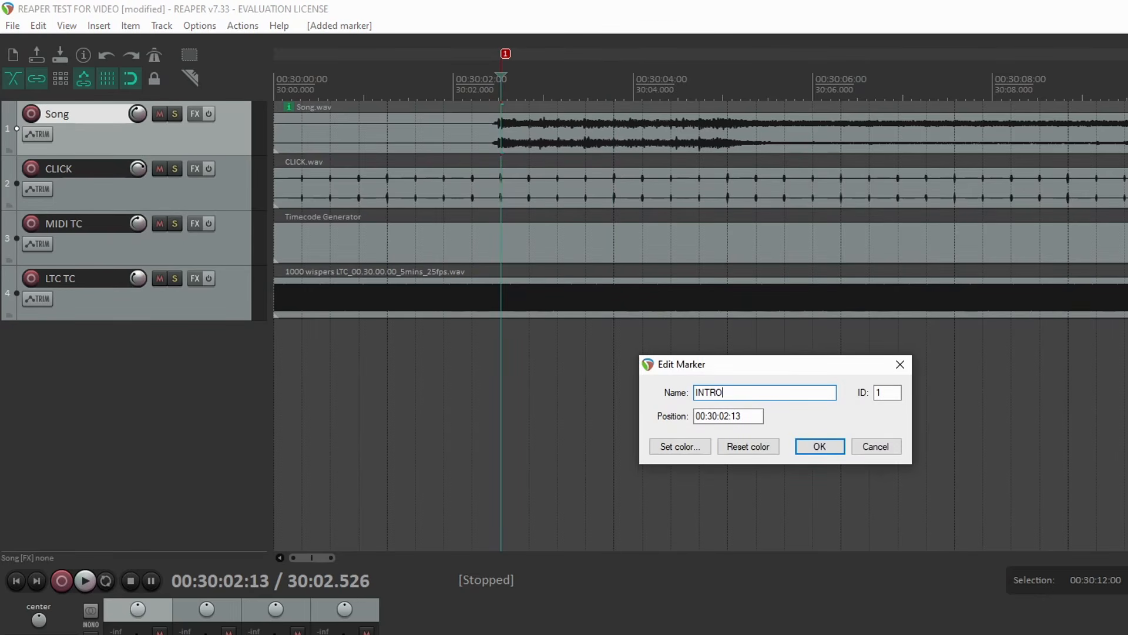
pyautogui.press('Return')
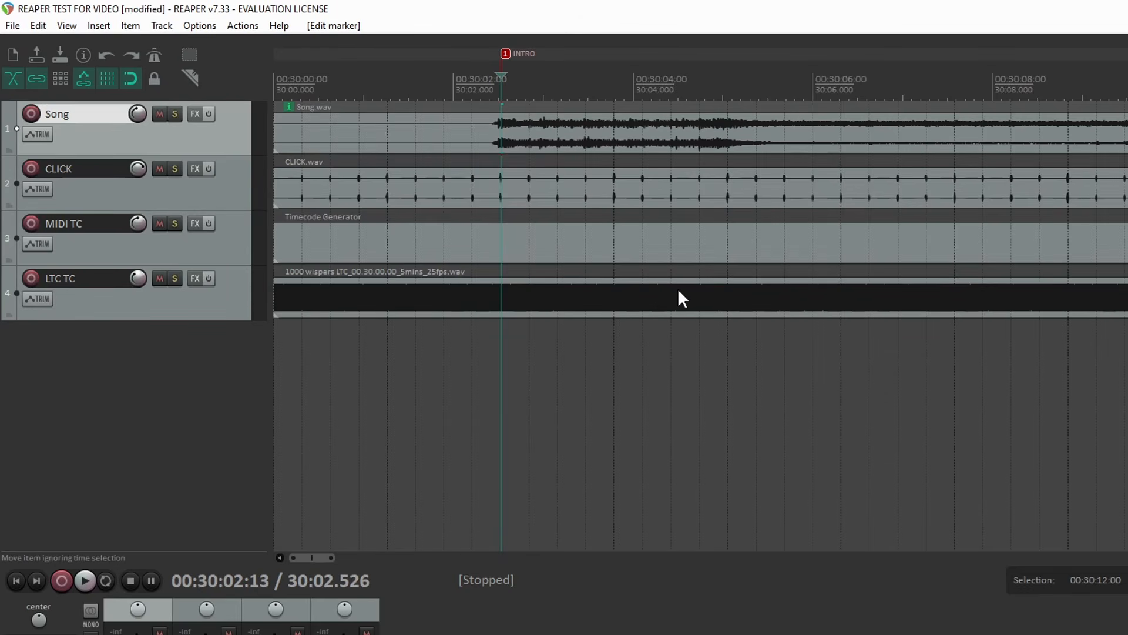
# Add a marker named INTRO 2 at 00:30:05:01
pyautogui.click(727, 247)
pyautogui.hotkey('shift', 'm')
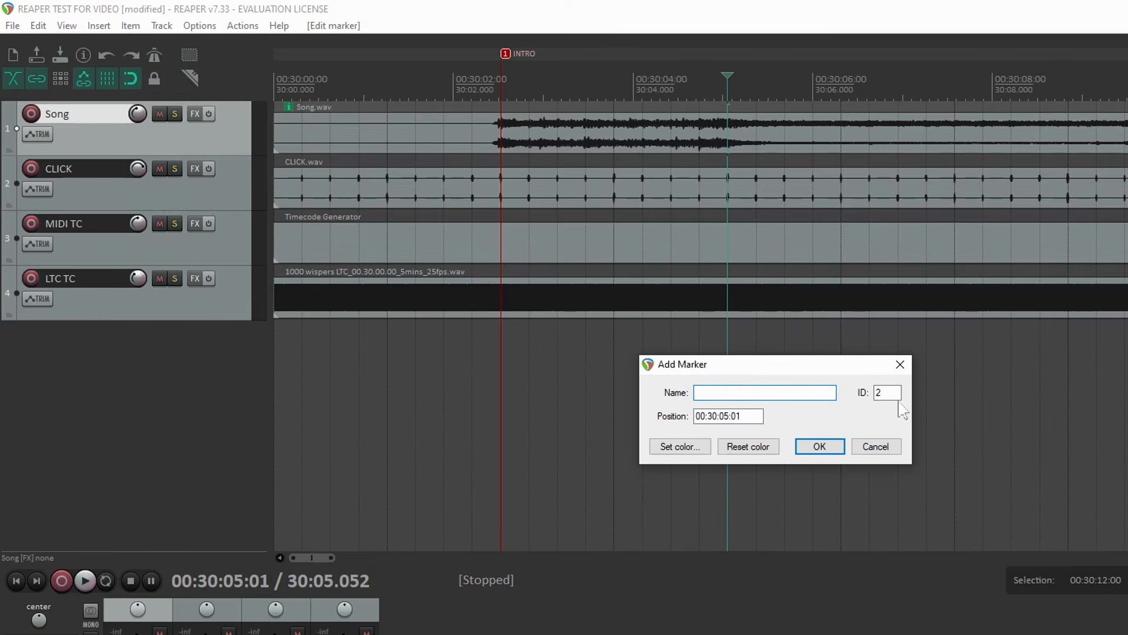
pyautogui.write('INTRO 2')
pyautogui.press('Return')
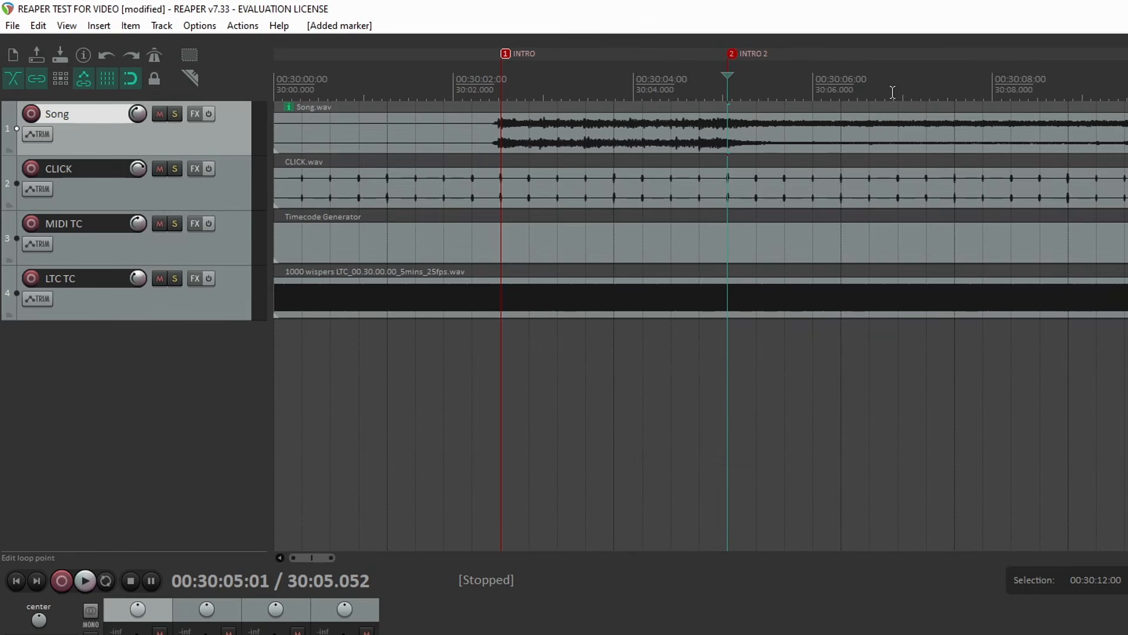
# Add an unnamed marker at 00:30:03:19, between INTRO and INTRO 2
pyautogui.click(898, 112)
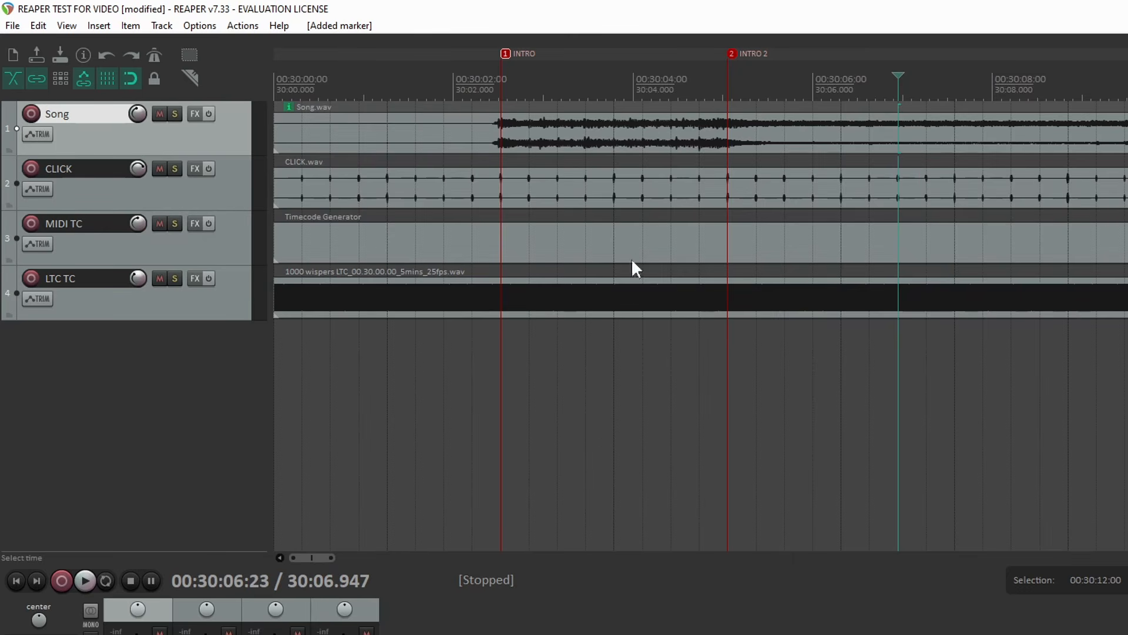
pyautogui.click(611, 148)
pyautogui.press('m')
pyautogui.click(844, 357)
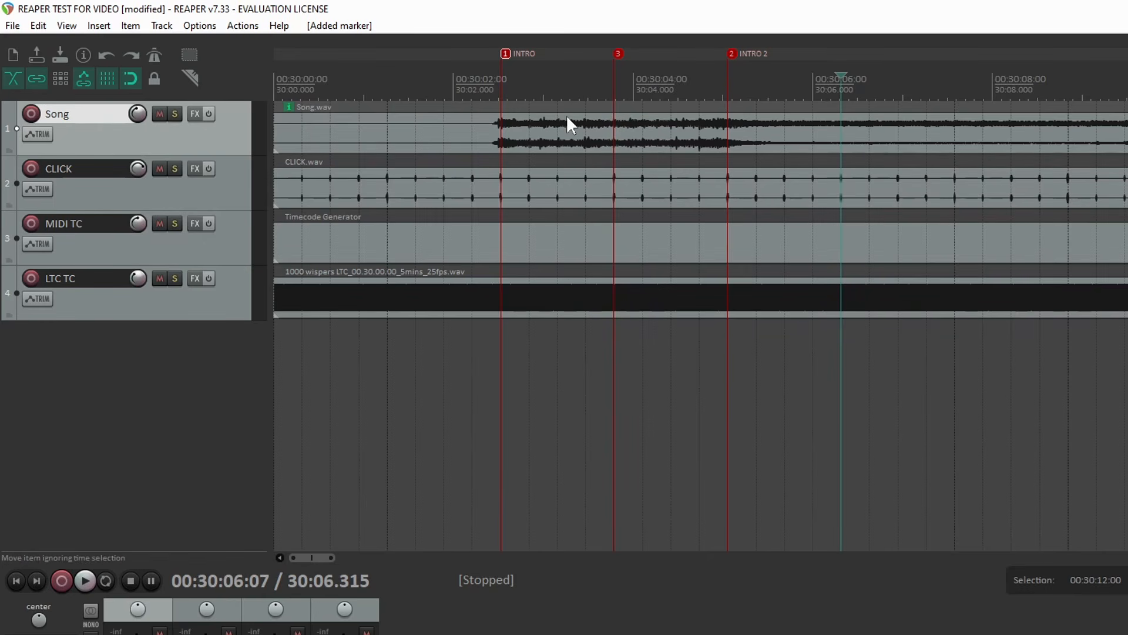
# Renumber the project markers in timeline order using the Region/Marker Manager
pyautogui.click(68, 27)
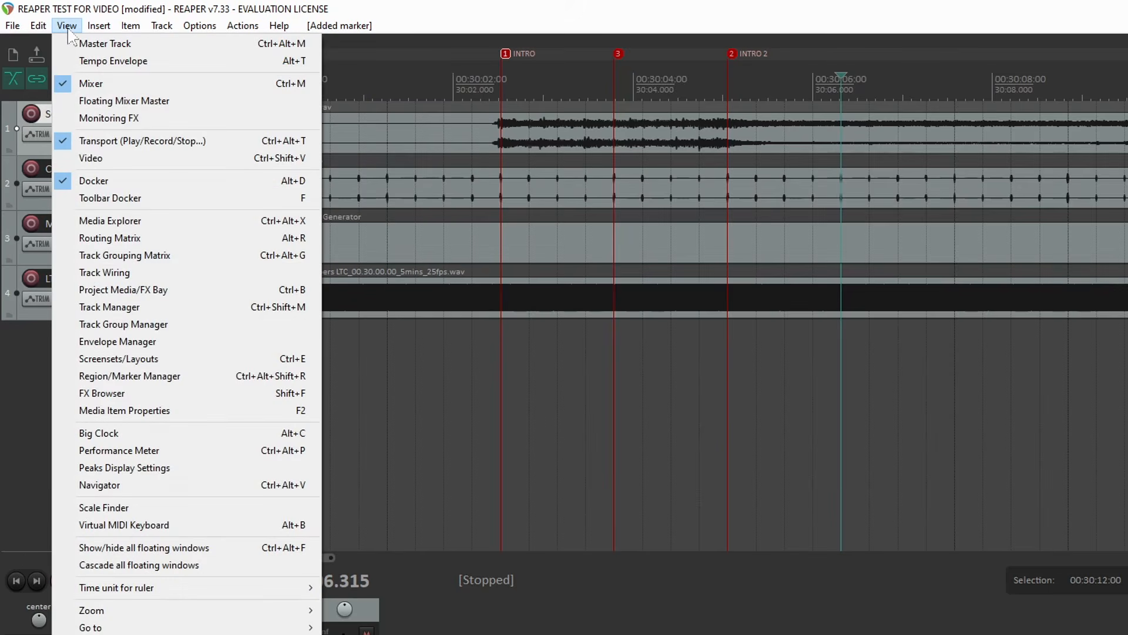
pyautogui.click(108, 379)
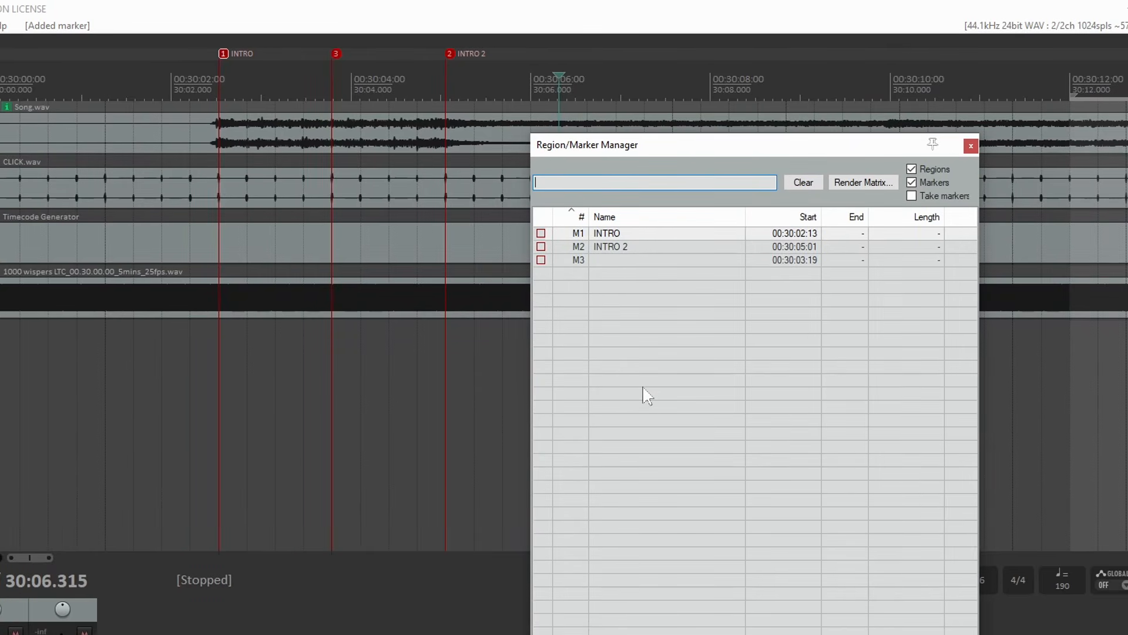
pyautogui.press('Down')
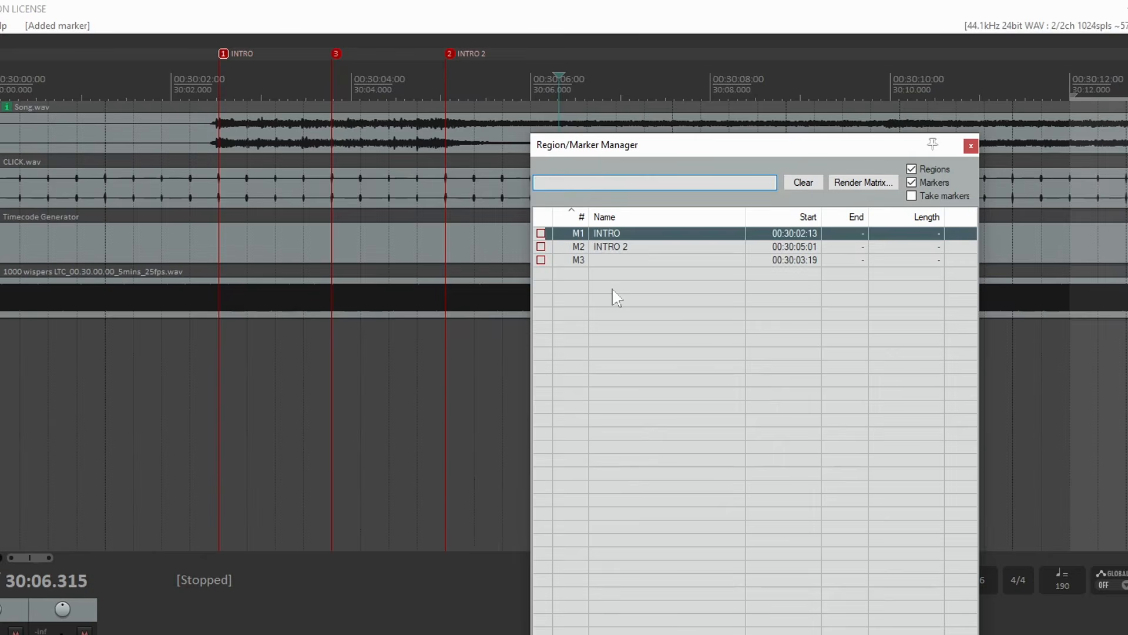
pyautogui.rightClick(615, 297)
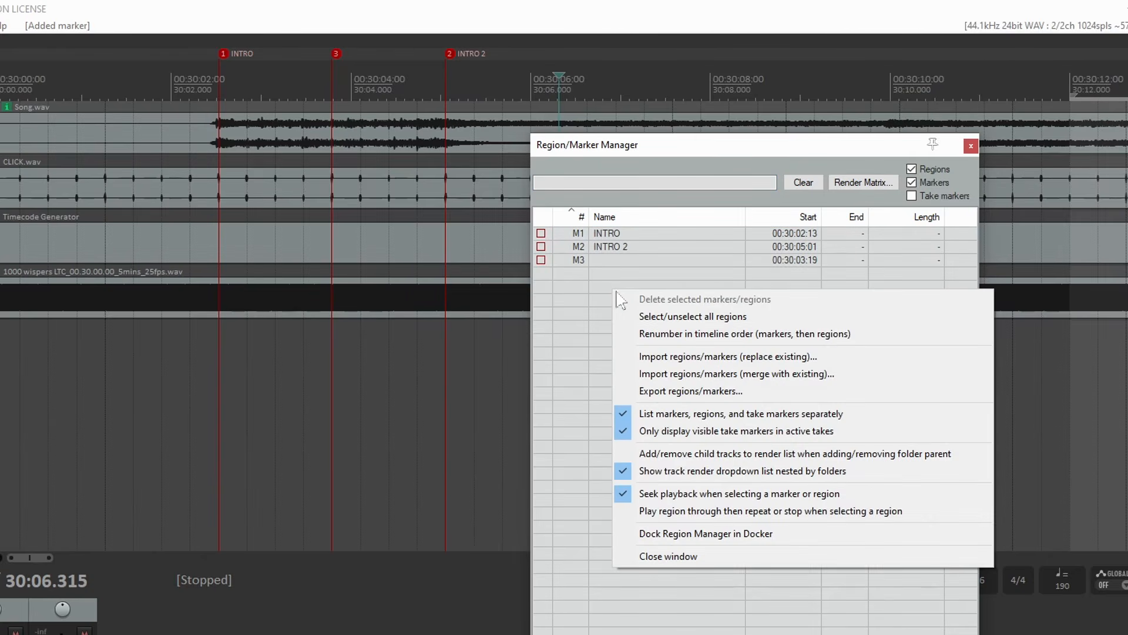
pyautogui.click(638, 336)
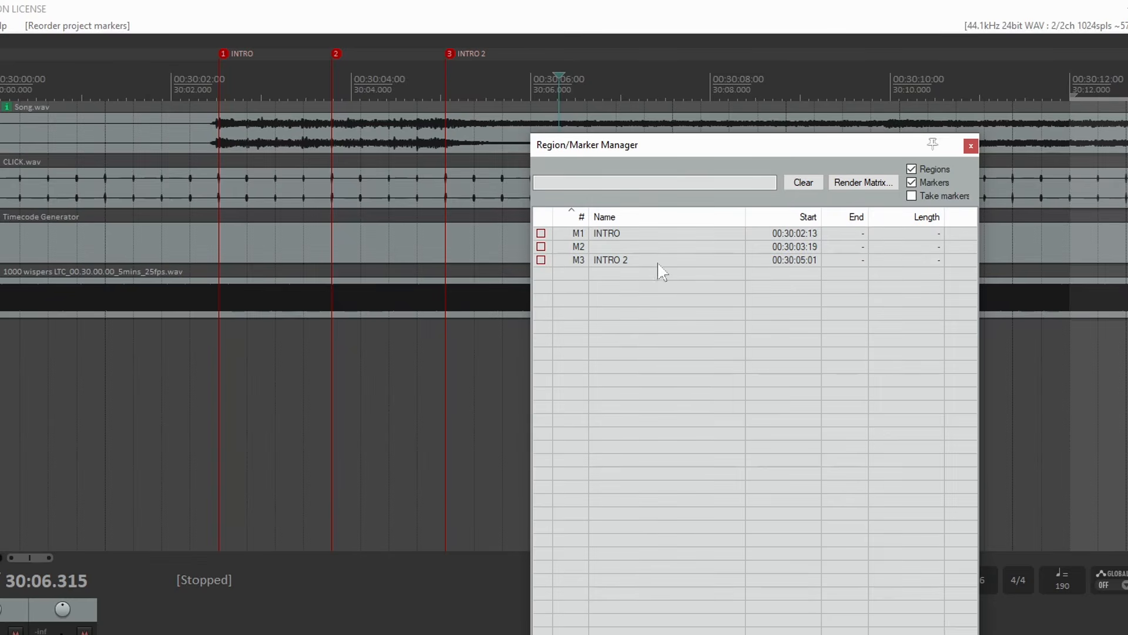
# Export the project markers as the CSV file REAPER TEST FOR VIDEO_regions_markers in the NOIZME MC MY PROJECT folder, replacing the existing file
pyautogui.rightClick(664, 247)
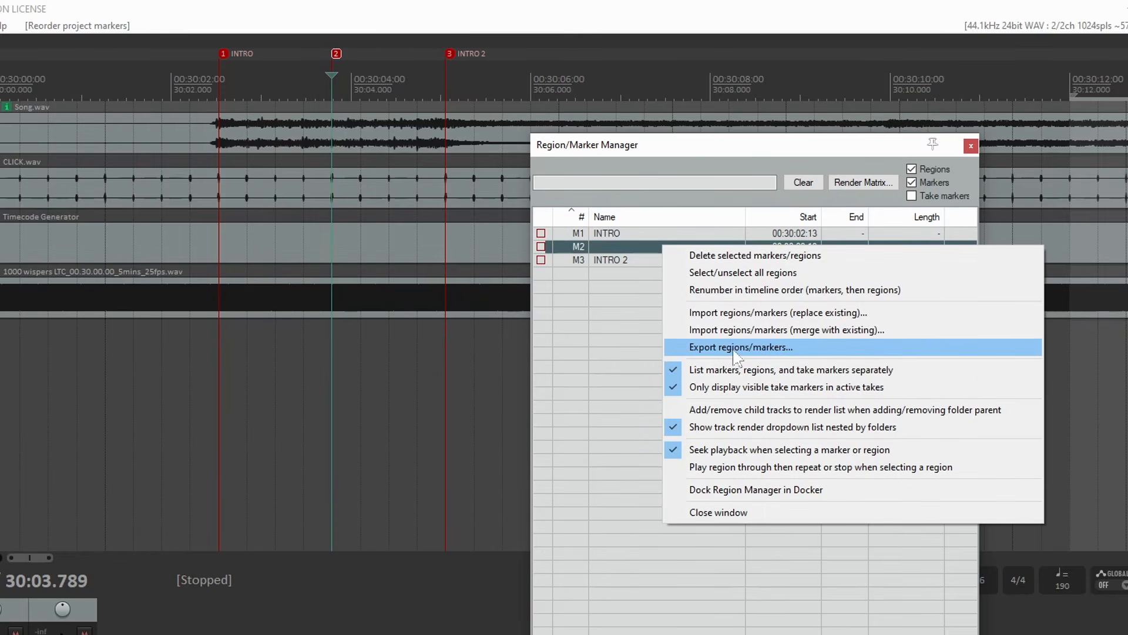
pyautogui.click(780, 352)
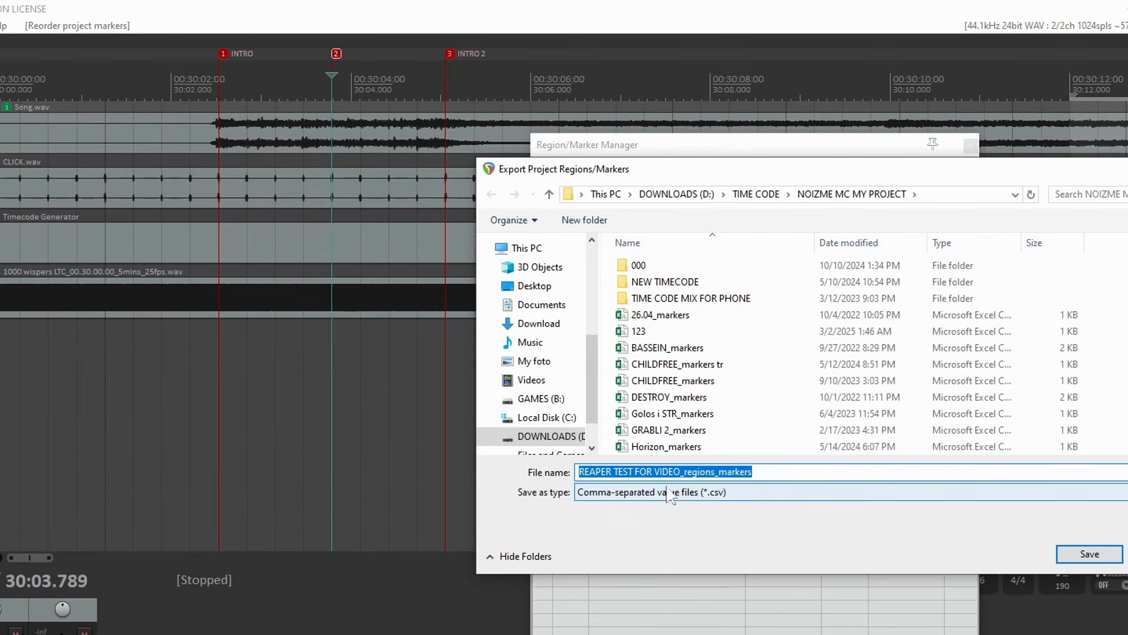
pyautogui.click(1071, 558)
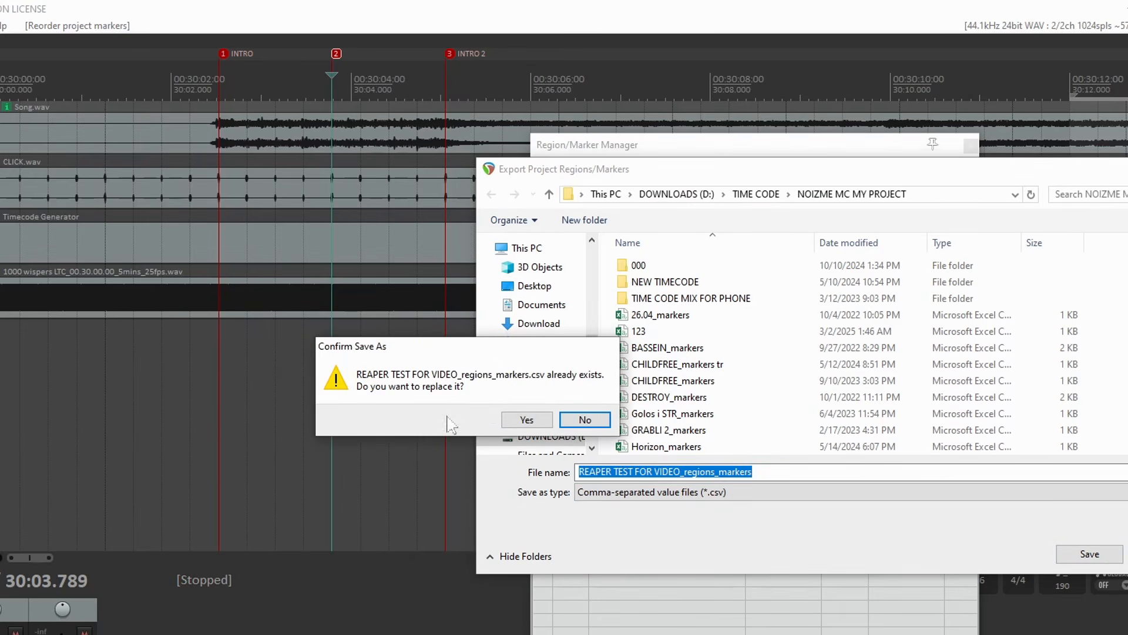
pyautogui.click(515, 421)
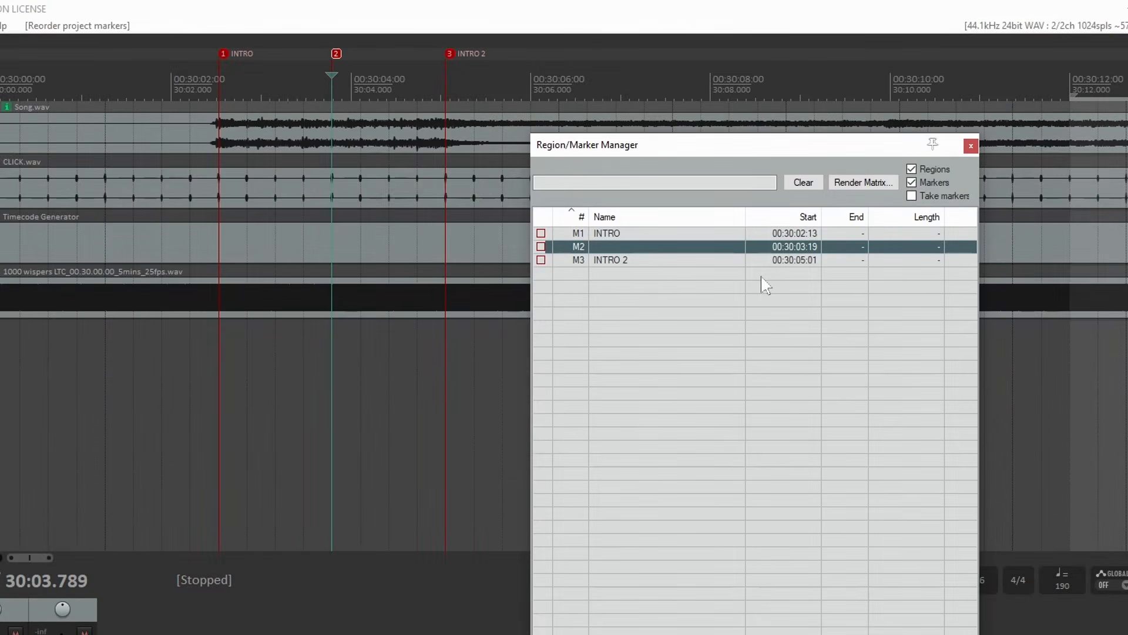